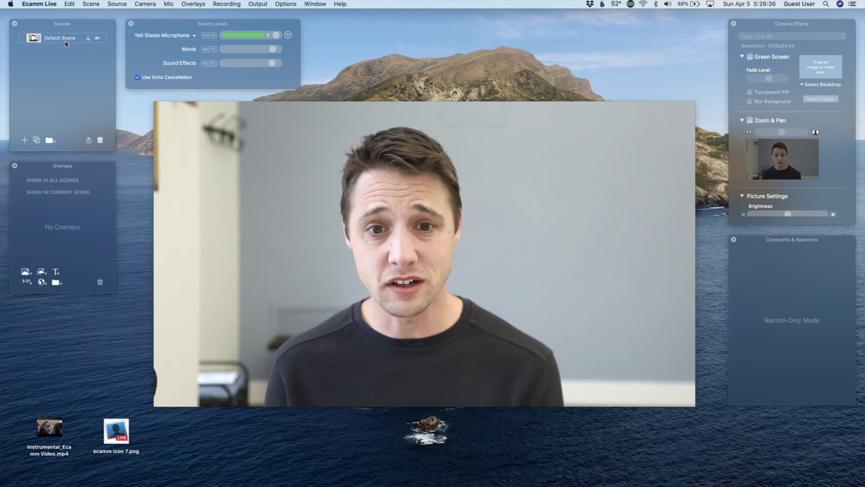
Rename the default scene as Intro Video
mouse_move(289, 206)
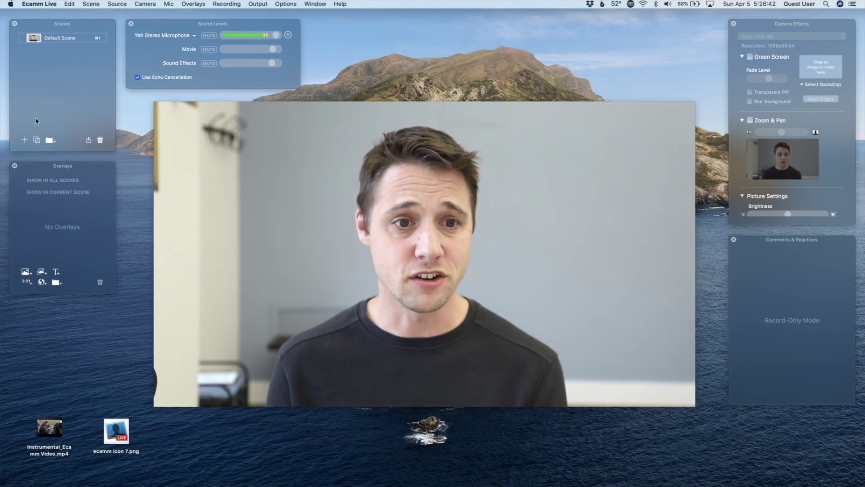
double_click(60, 38)
key("BackSpace")
type("Intro Vide")
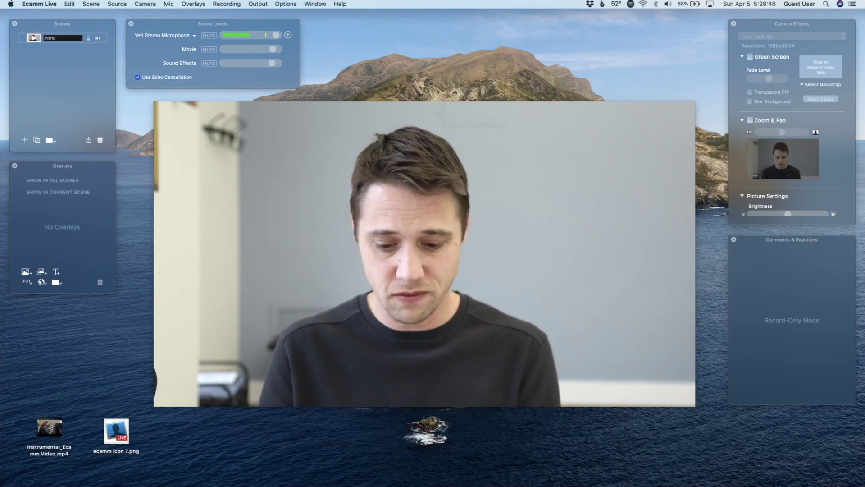
key("Return")
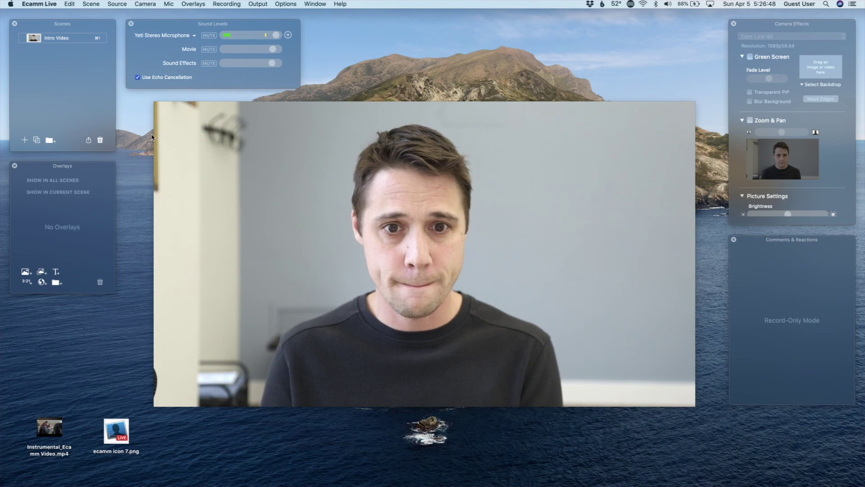
Add Instrumental_Ecamm Video.mp4 from the desktop to the Intro Video scene as its source and pause its playback
mouse_move(274, 188)
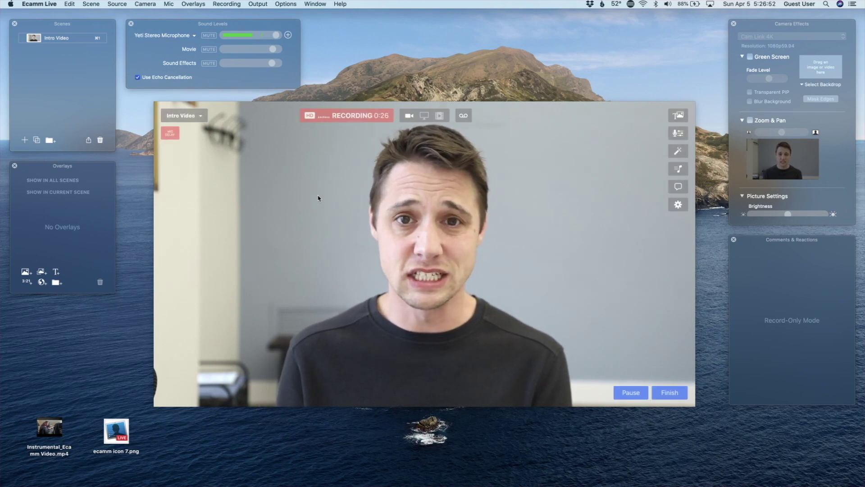
mouse_move(50, 436)
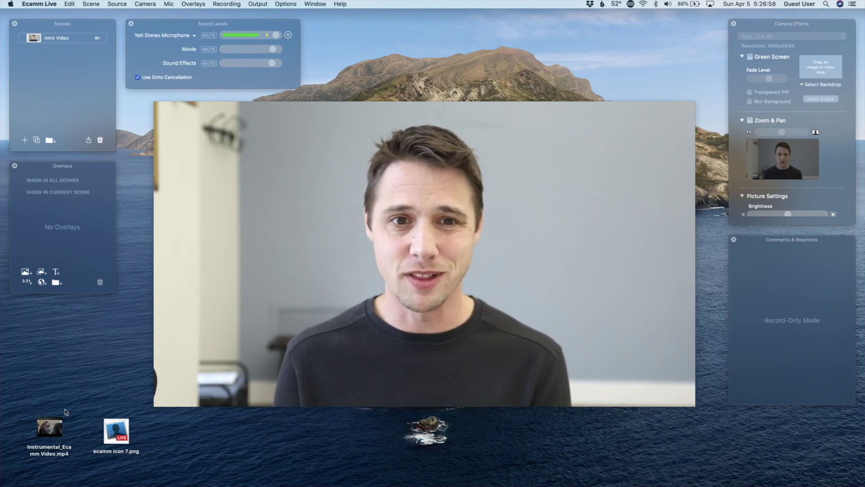
left_click(49, 428)
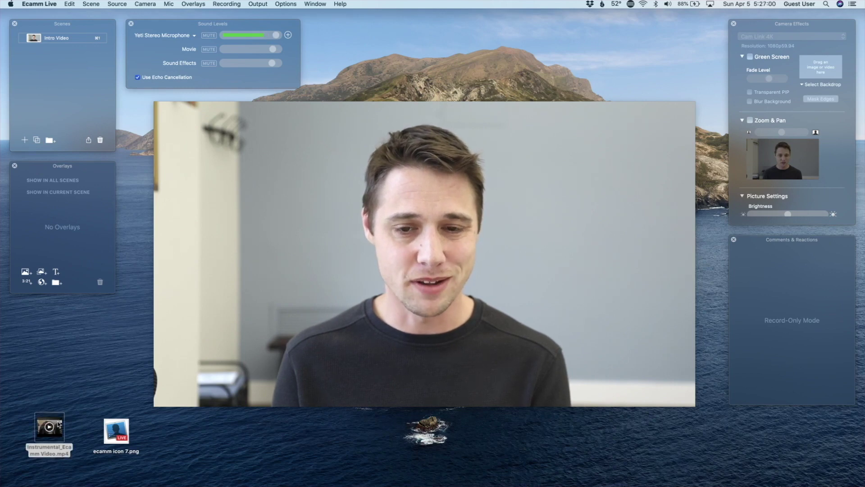
mouse_move(259, 272)
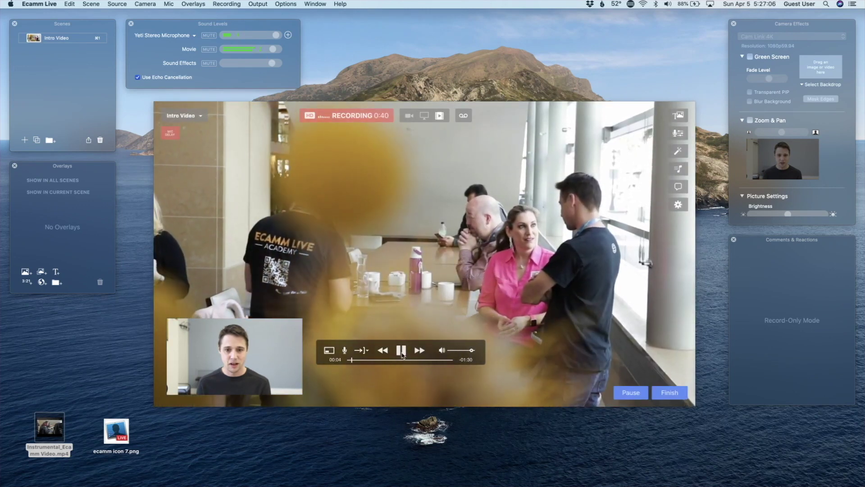
left_click(402, 352)
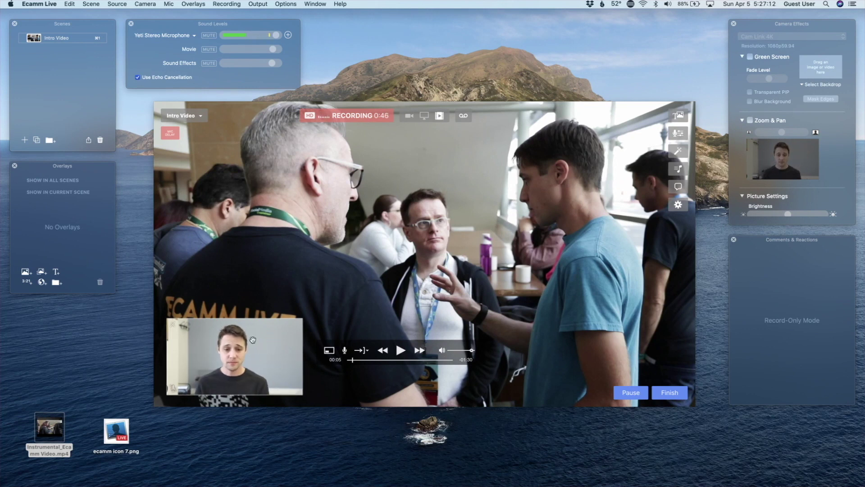
Remove the camera picture-in-picture from the video and unmute the Yeti Stereo Microphone
mouse_move(253, 339)
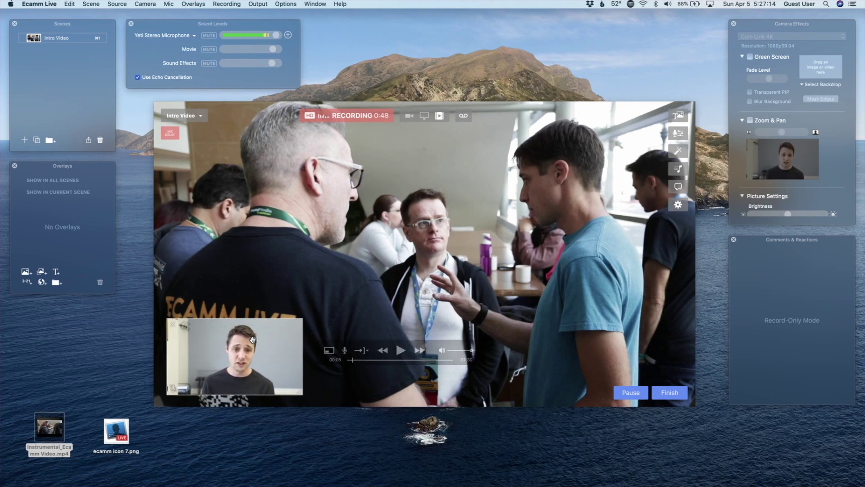
left_click(173, 325)
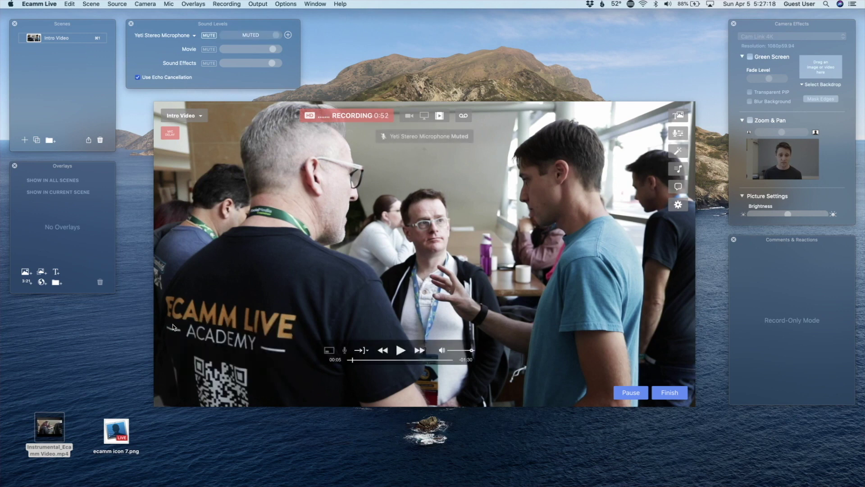
left_click(209, 36)
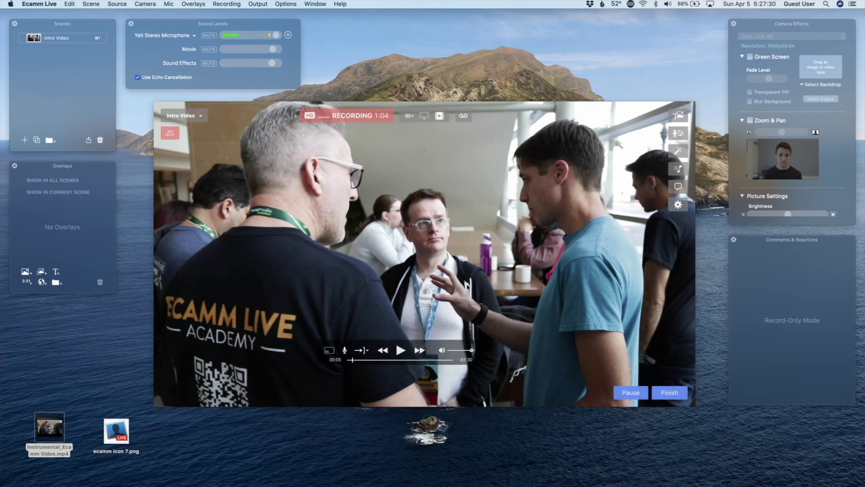
Play a few seconds of the intro video to preview it full frame, and pause it
left_click(401, 351)
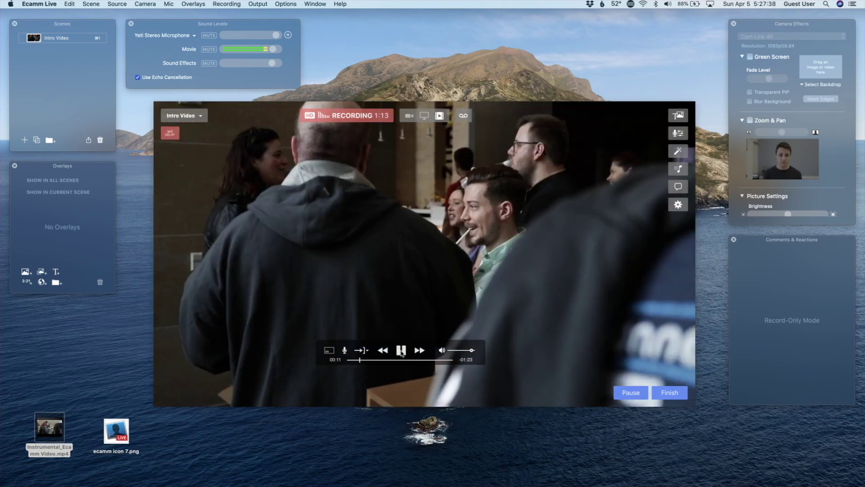
left_click(400, 351)
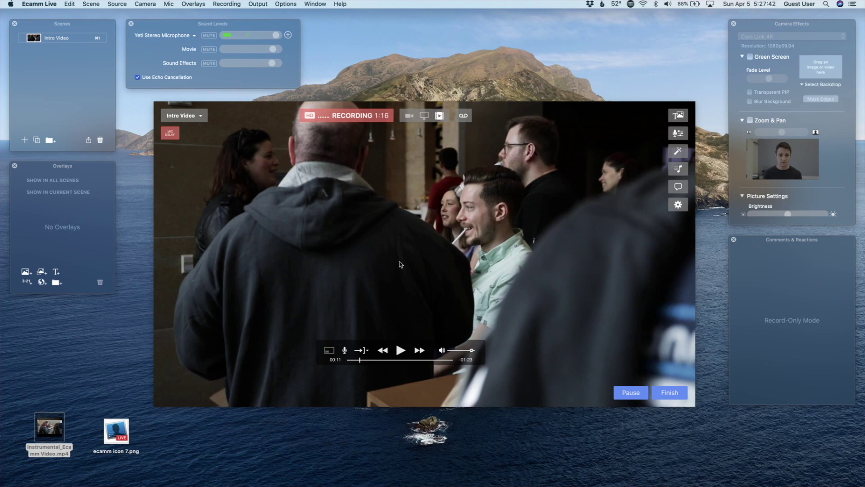
Add a text overlay reading STARTING SOON to the Intro Video scene
left_click(56, 271)
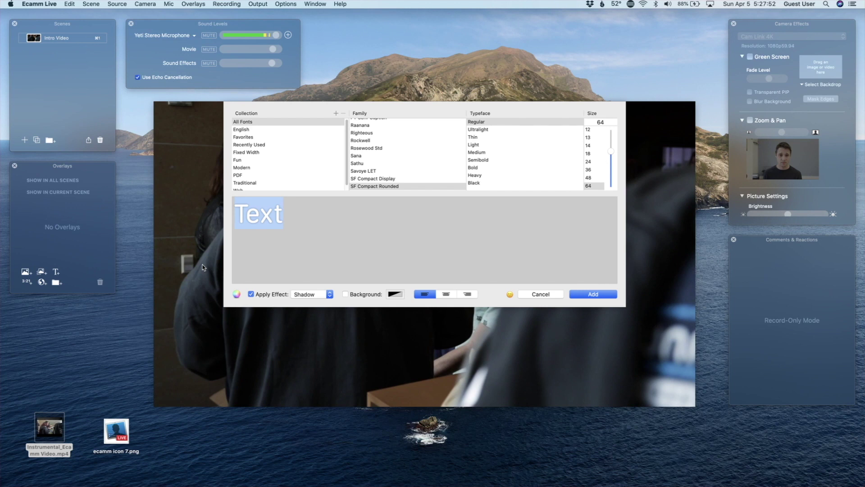
type("STARTING SOON")
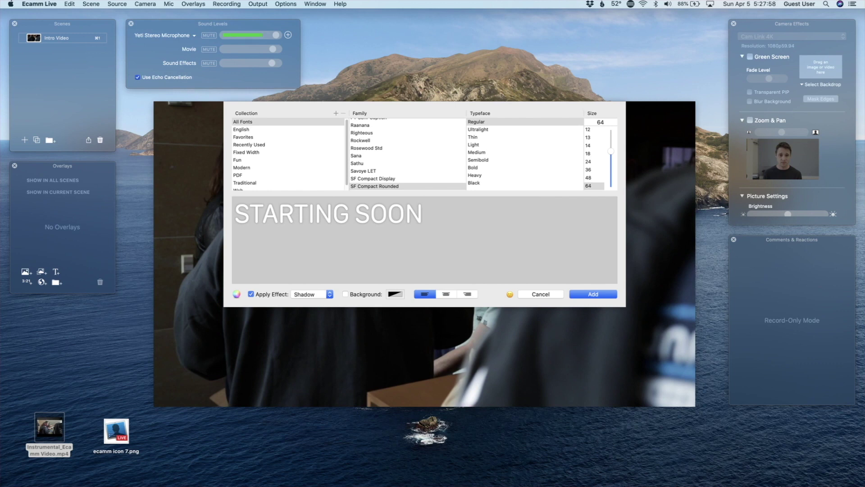
key("Return")
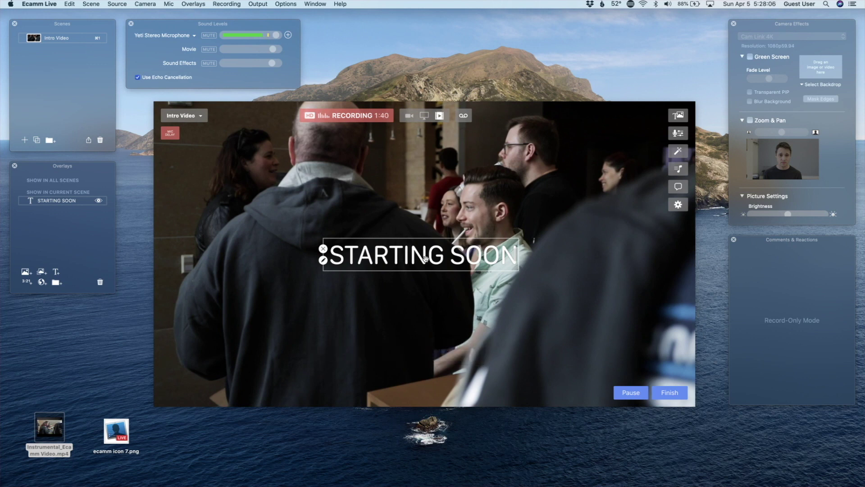
Enlarge the STARTING SOON overlay to over half the frame's width and move it slightly above the centre
scroll(426, 259, "up", 10)
scroll(425, 258, "up", 2)
left_click_drag(427, 258, 427, 232)
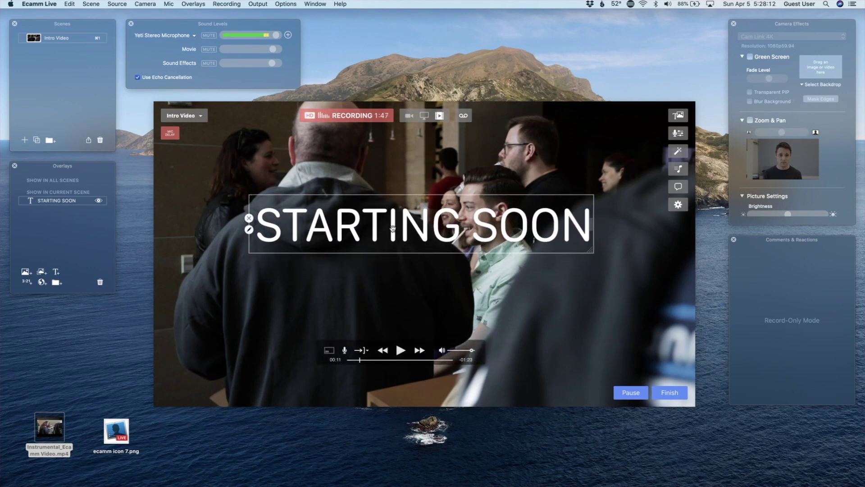
Turn on the semi-transparent background for the STARTING SOON text and recentre the overlay in the frame
double_click(419, 228)
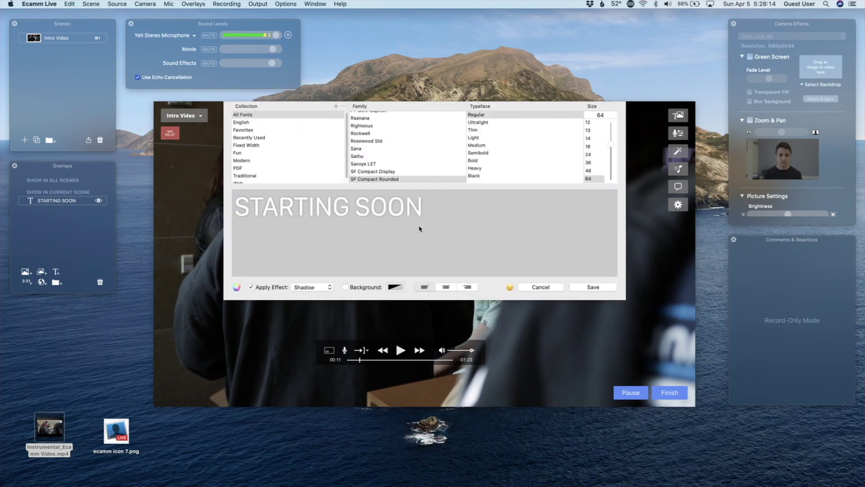
left_click(365, 294)
left_click(395, 294)
left_click(394, 294)
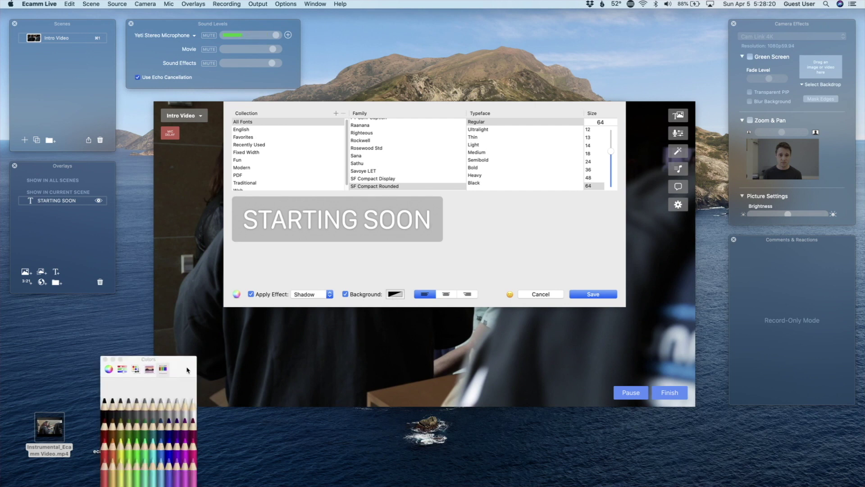
left_click_drag(145, 352, 145, 190)
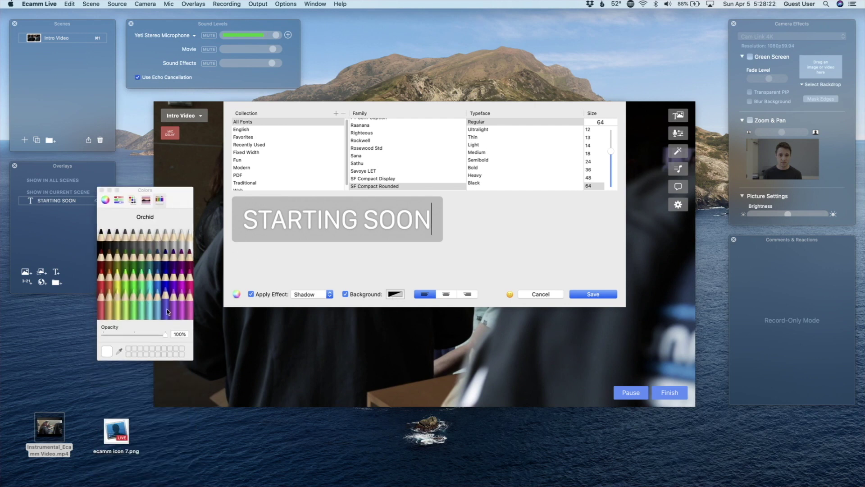
left_click(396, 294)
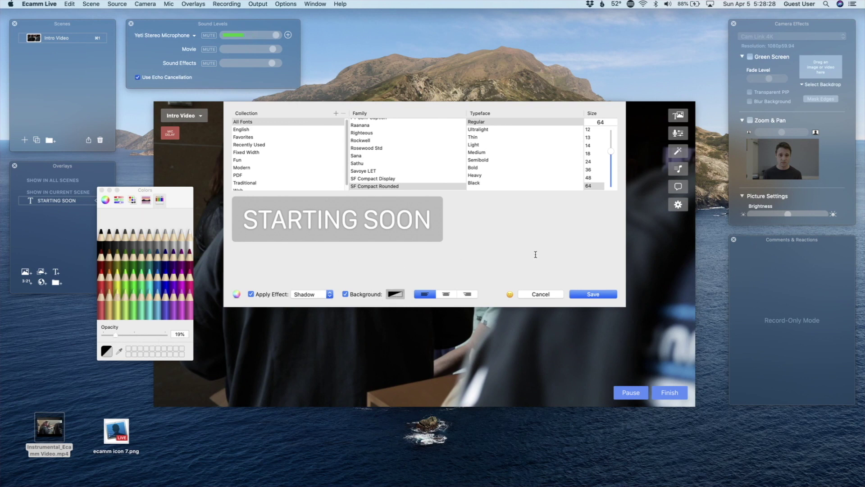
left_click(594, 294)
left_click_drag(461, 220, 442, 240)
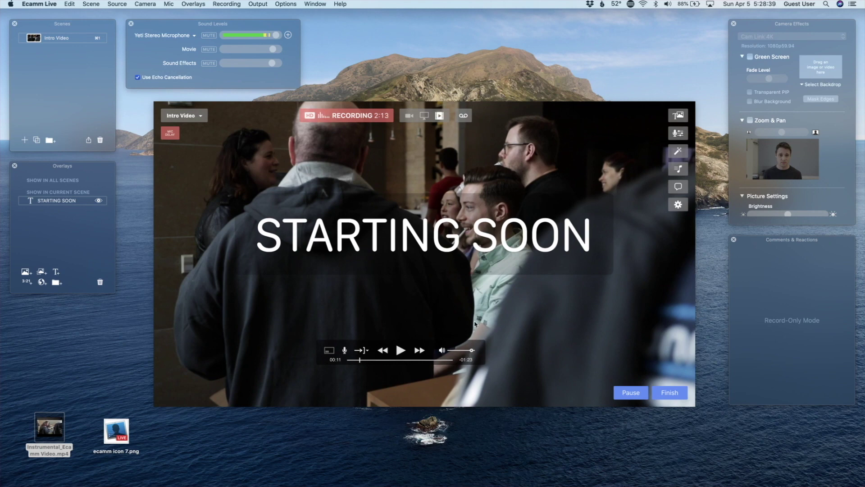
Add a countdown of 00:01:00 that goes to the next scene when finished, and place it below STARTING SOON
mouse_move(342, 242)
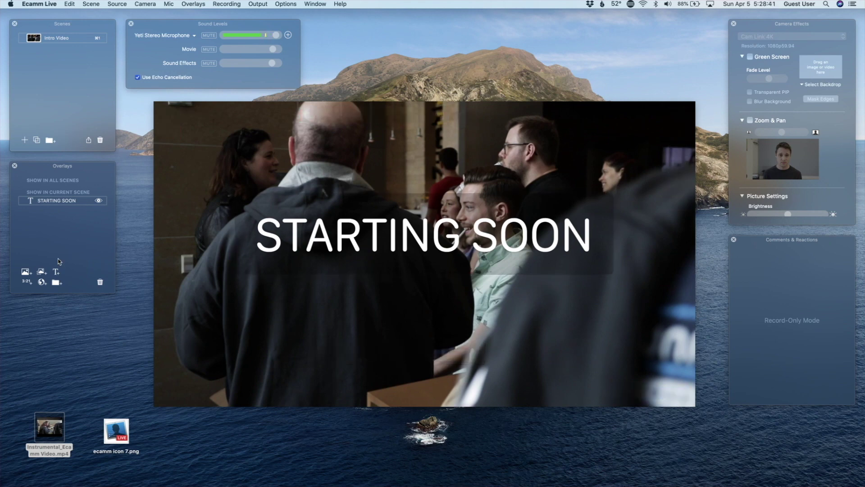
left_click(28, 281)
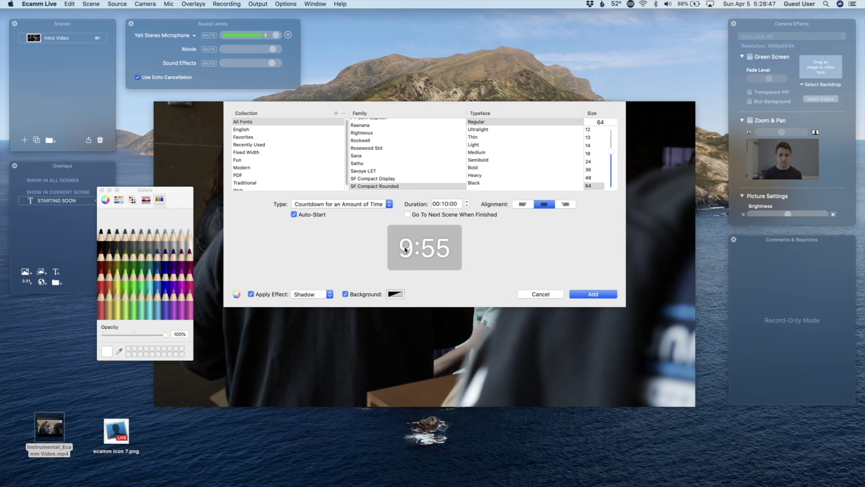
type("01")
left_click(419, 217)
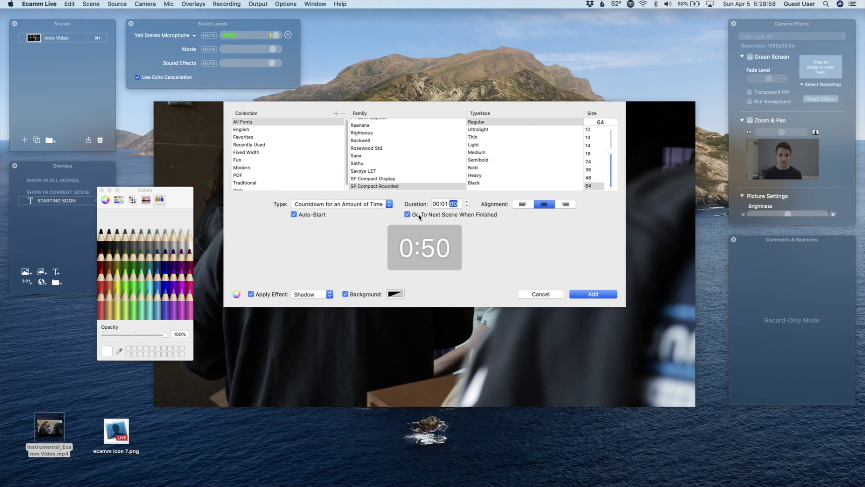
left_click(590, 296)
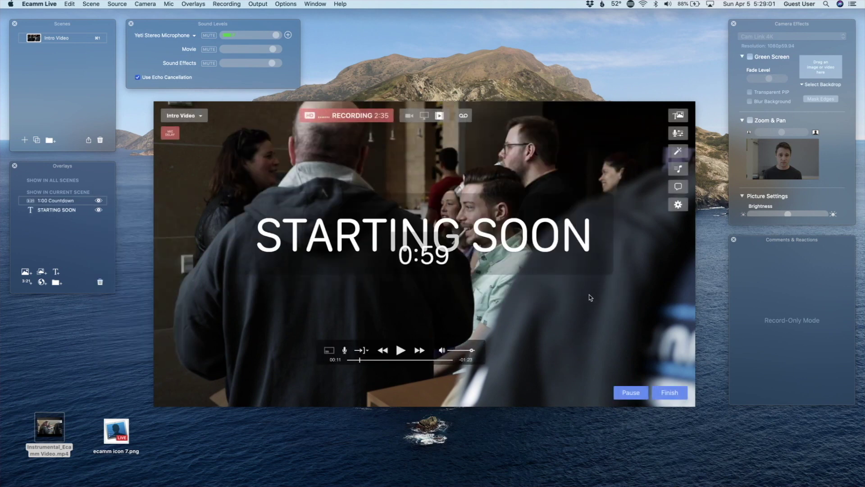
mouse_move(444, 264)
left_click_drag(441, 260, 441, 298)
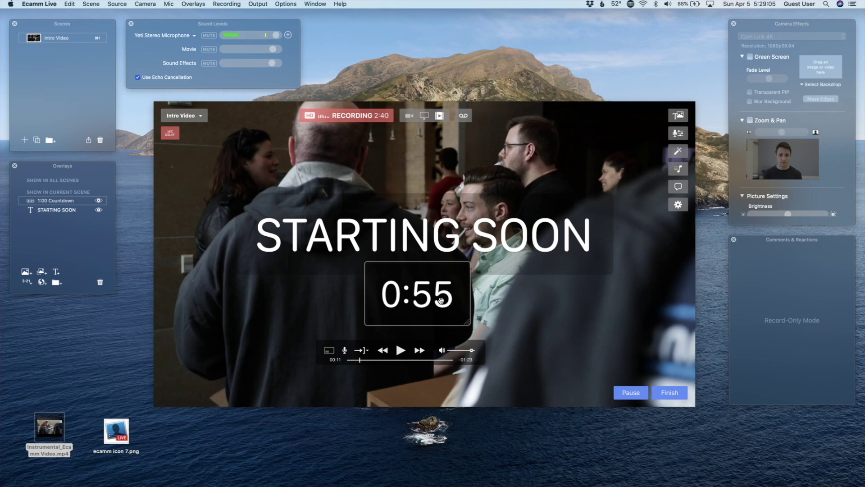
Turn off the countdown's background and enlarge the timer, keeping it centred below the STARTING SOON text
left_click(365, 296)
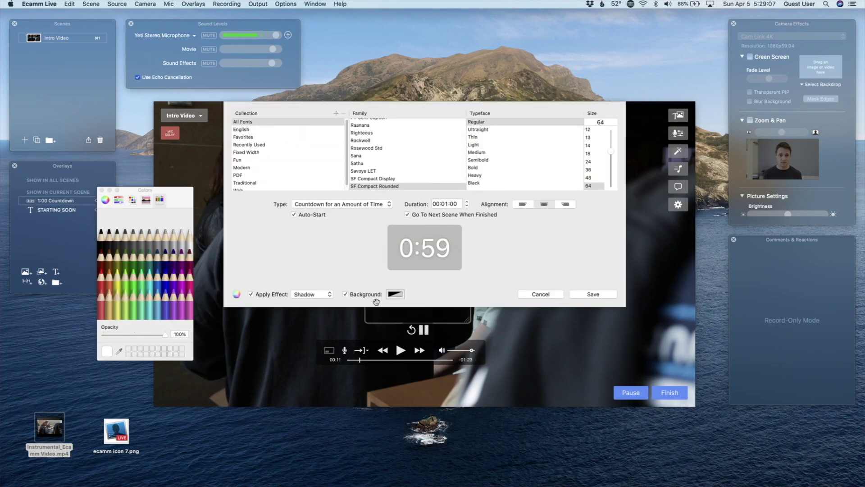
key("Return")
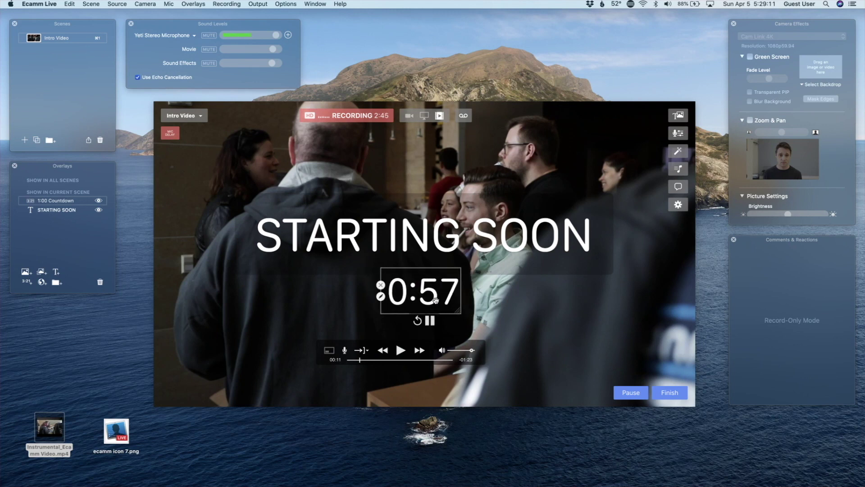
scroll(435, 302, "up", 5)
left_click_drag(436, 306, 441, 309)
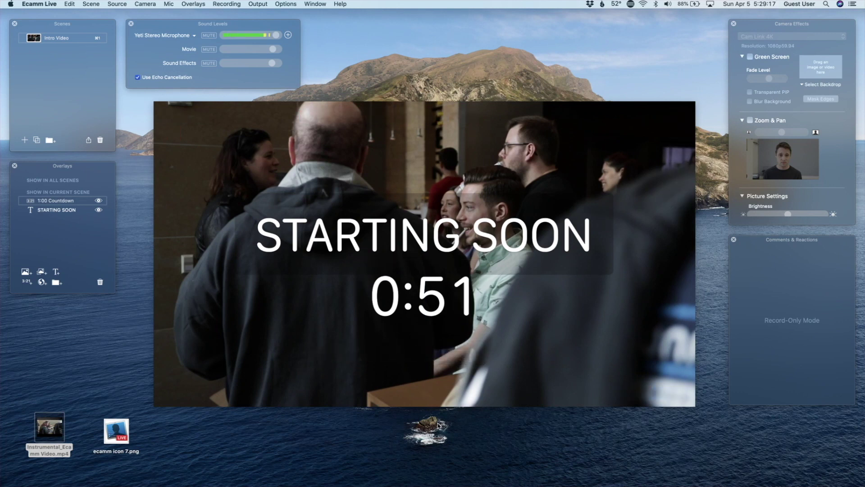
Create a new empty scene named Camera
left_click(25, 140)
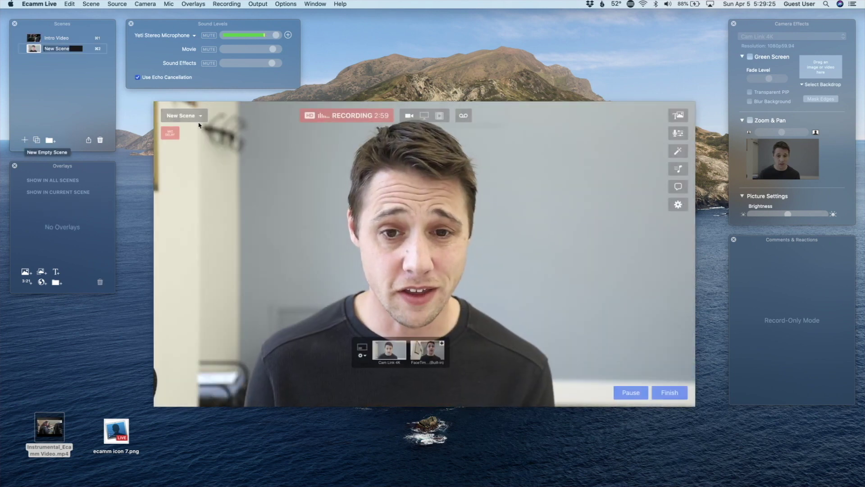
mouse_move(41, 39)
type("Camera")
key("Return")
mouse_move(391, 155)
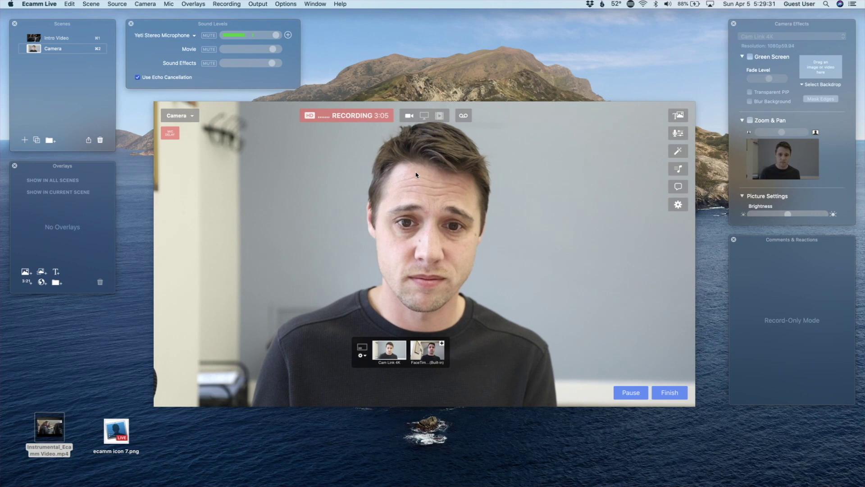
Switch to the Intro Video scene to check its playback and countdown, and return to the Camera scene
mouse_move(100, 37)
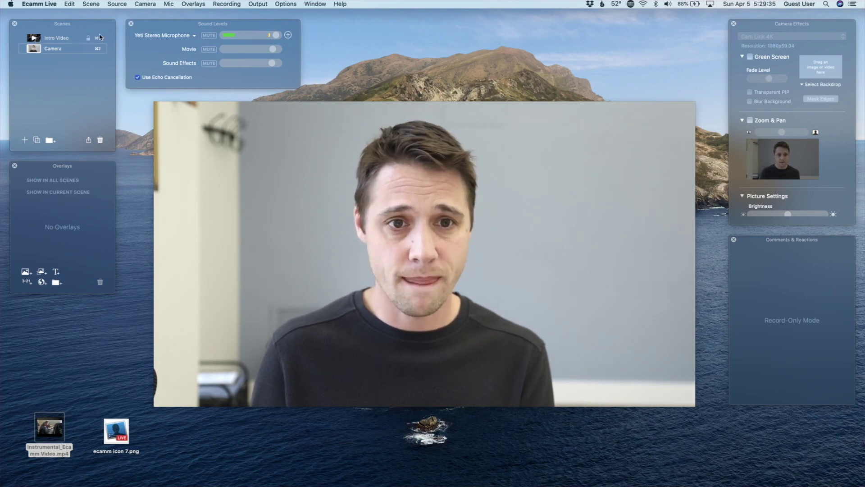
left_click(34, 39)
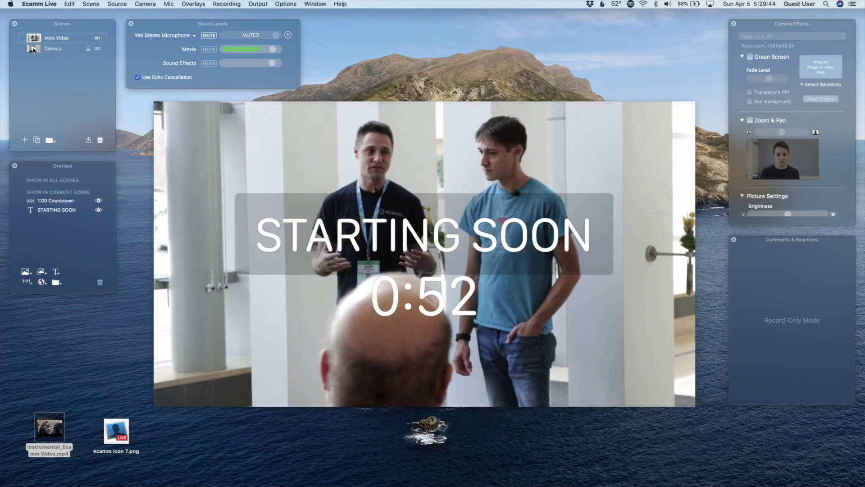
left_click(34, 49)
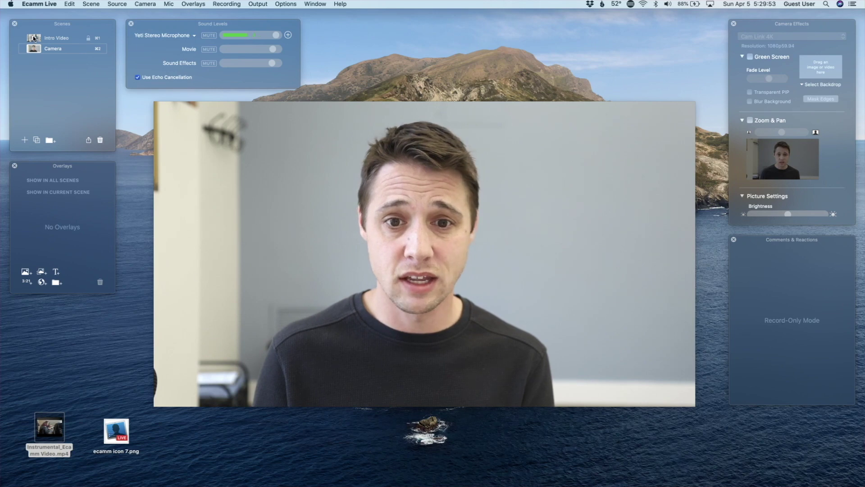
Preview the Intro Video scene's running countdown once more and go back to the Camera scene
left_click(33, 39)
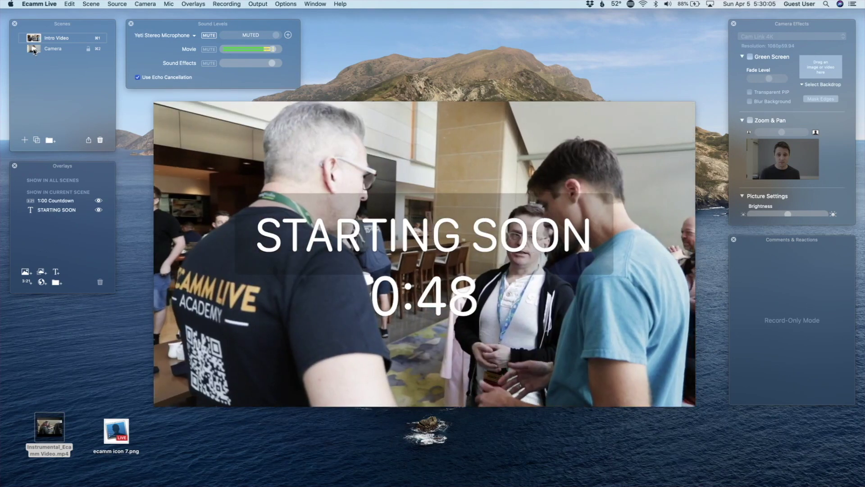
left_click(34, 49)
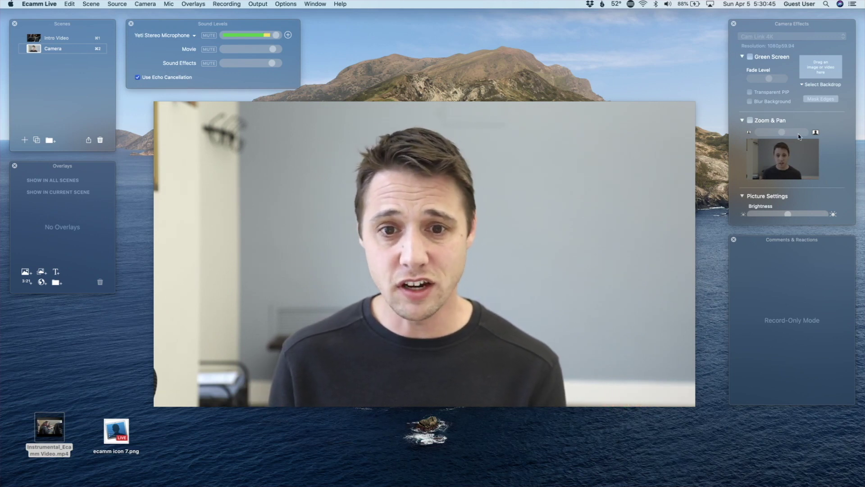
Raise the camera's gamma and slightly increase its saturation in the Camera scene's picture settings
scroll(797, 144, "down", 5)
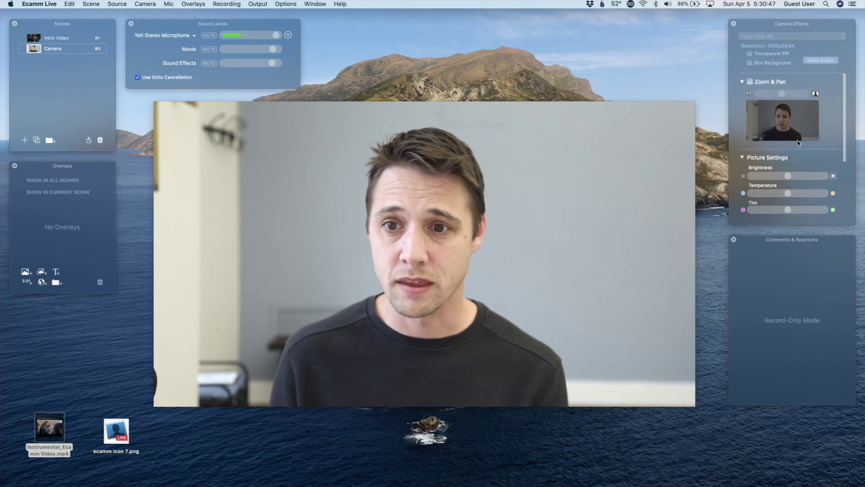
scroll(798, 143, "down", 2)
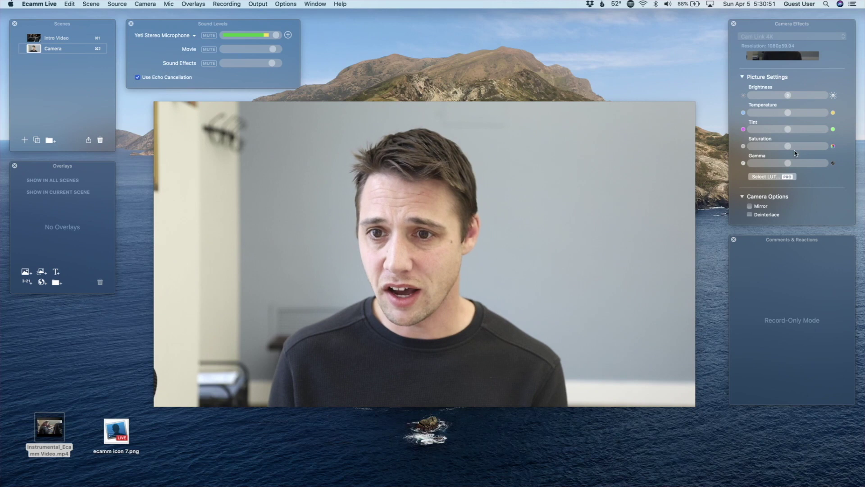
left_click_drag(792, 165, 803, 166)
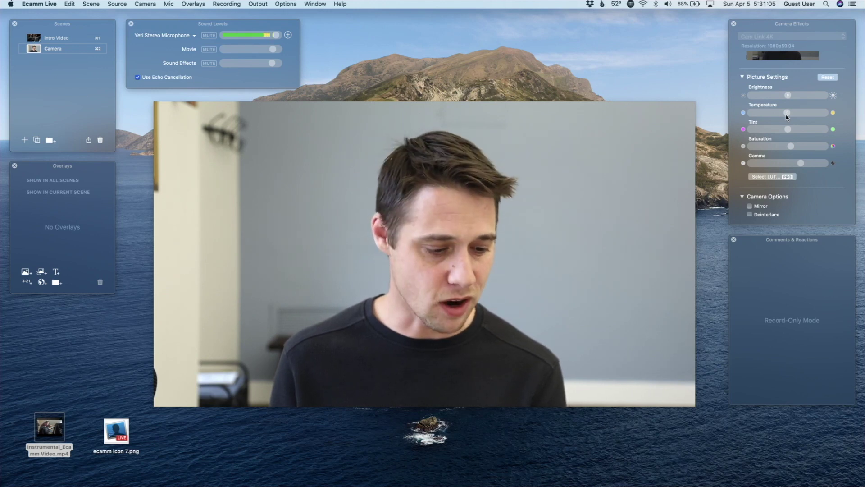
scroll(787, 118, "up", 5)
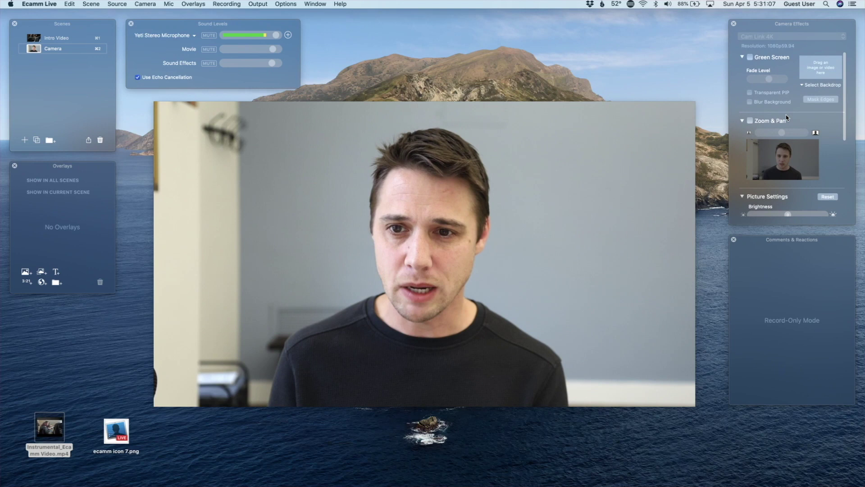
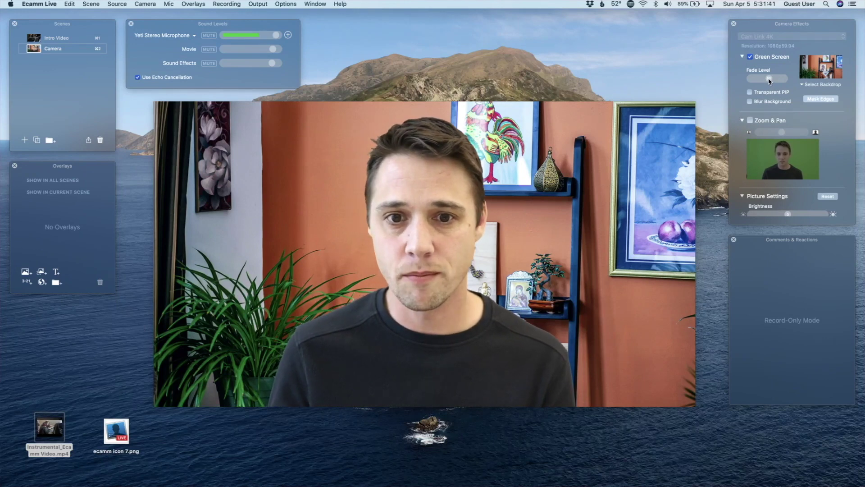
Slightly lower the green screen's Fade Level in the Camera scene
left_click_drag(771, 80, 762, 82)
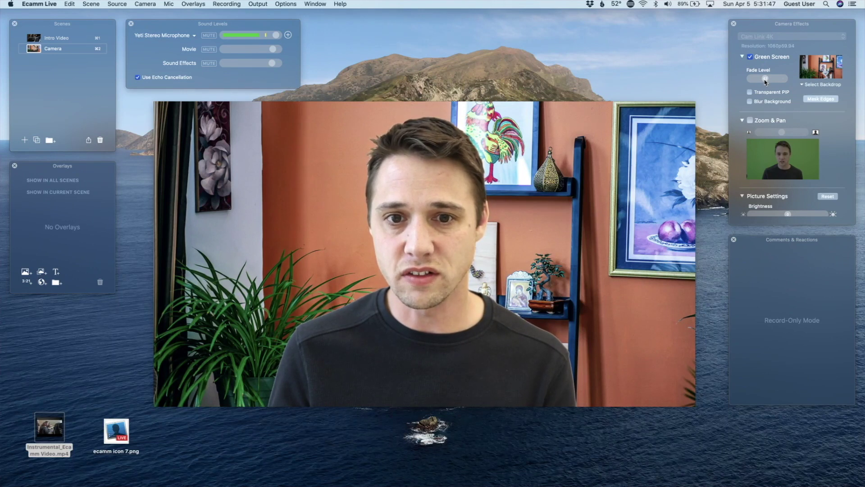
left_click_drag(765, 82, 764, 83)
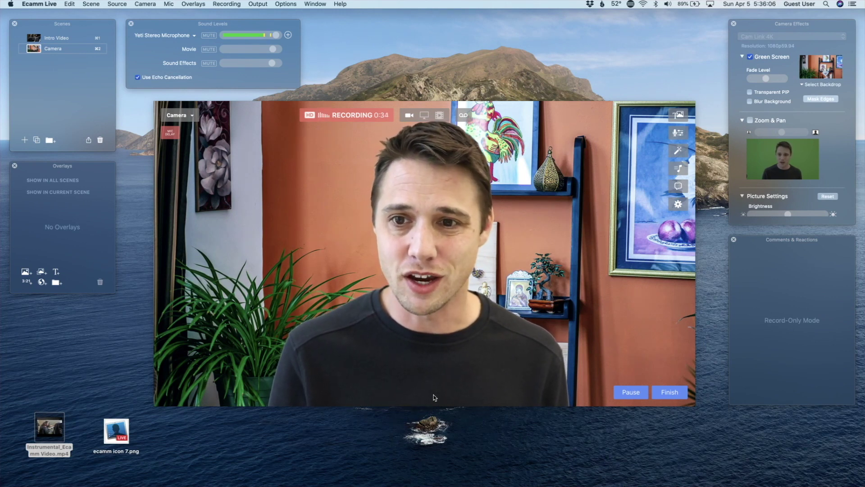
Try the Home Office and Modern House sample images as the green screen backdrop
left_click(834, 87)
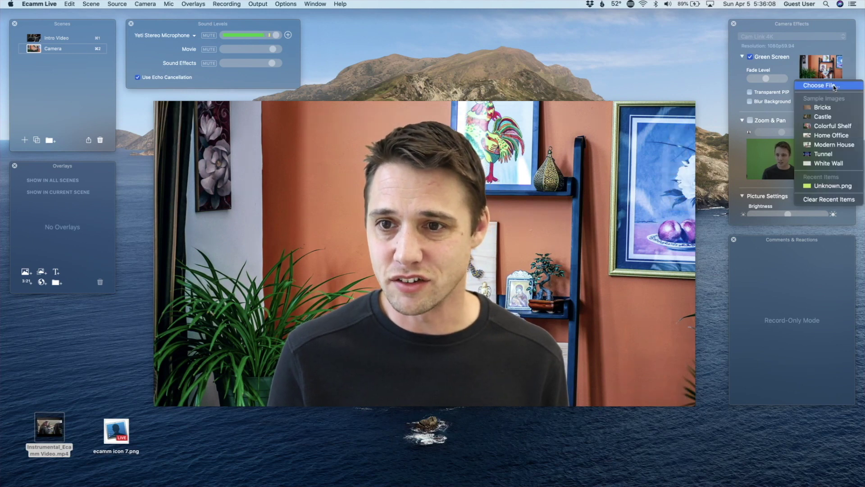
left_click(822, 135)
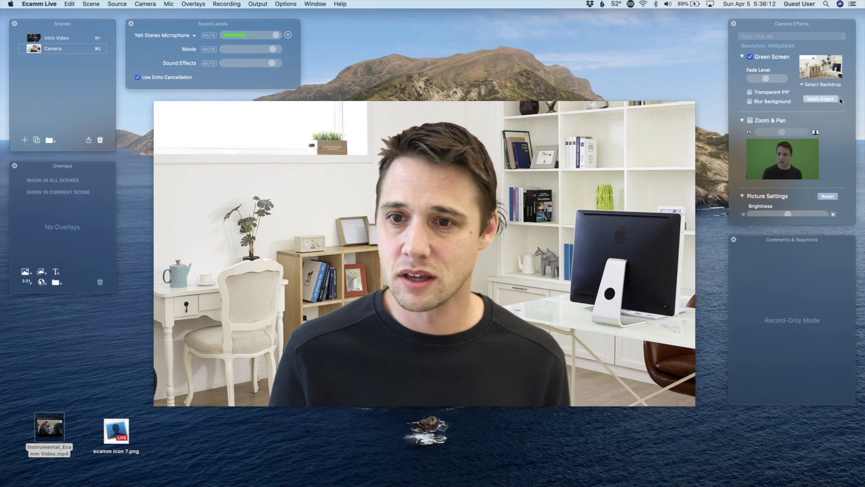
left_click(831, 87)
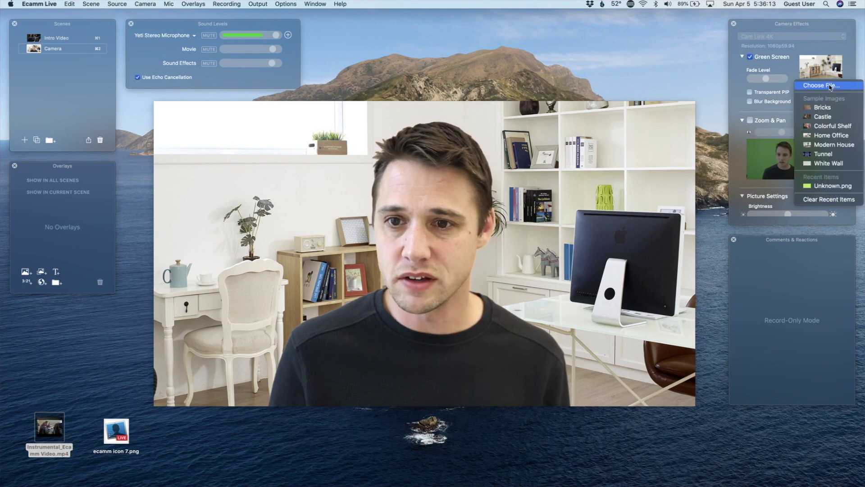
left_click(820, 145)
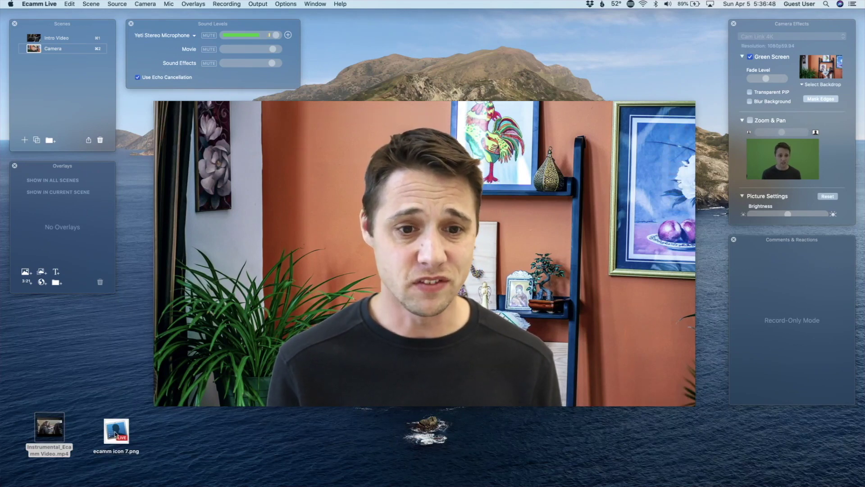
Add ecamm icon 7.png as a small logo overlay in the video's lower-left corner and show it in all scenes
left_click_drag(116, 434, 259, 330)
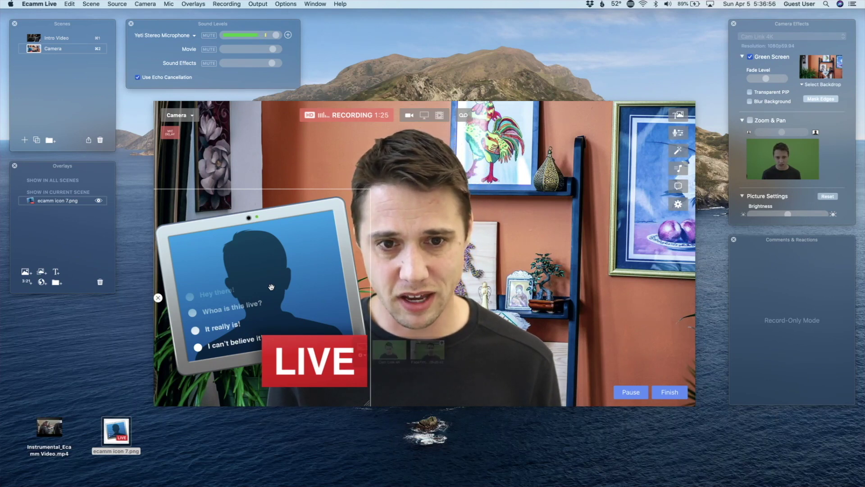
scroll(271, 286, "down", 10)
scroll(271, 287, "down", 2)
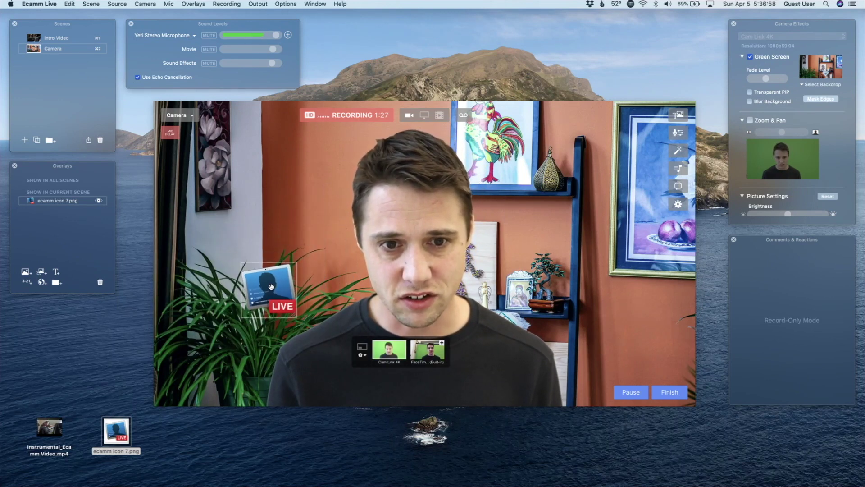
left_click_drag(271, 287, 200, 372)
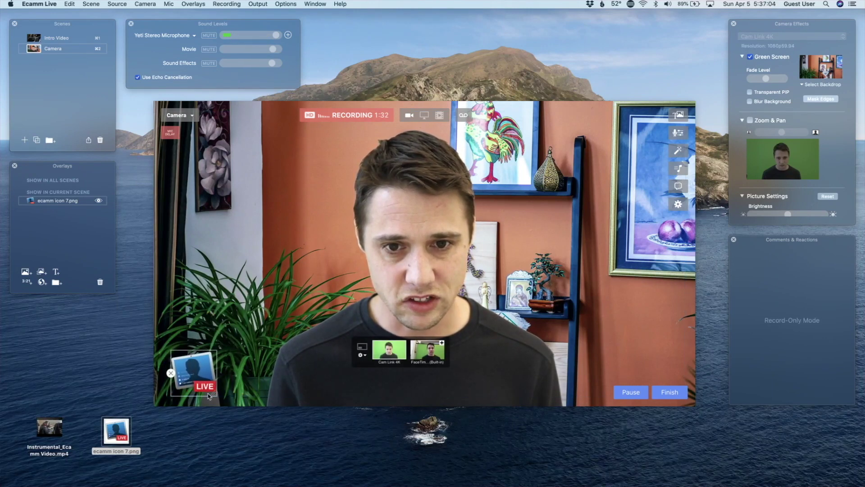
mouse_move(54, 204)
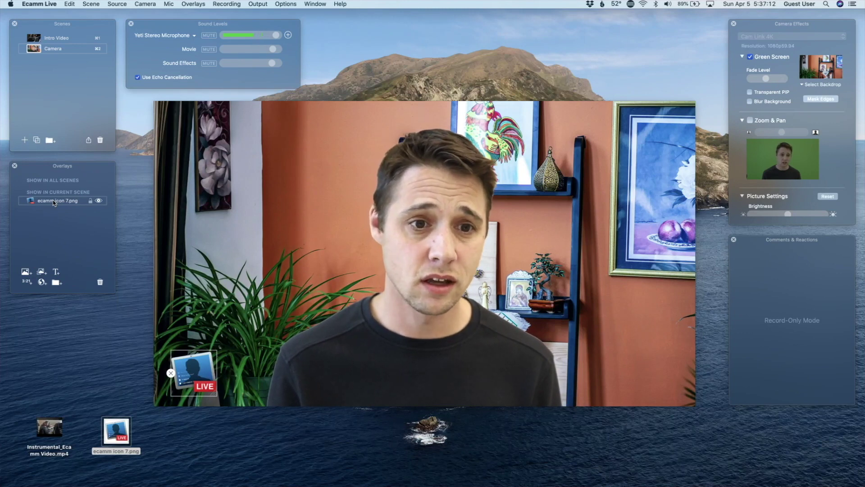
left_click_drag(53, 203, 56, 187)
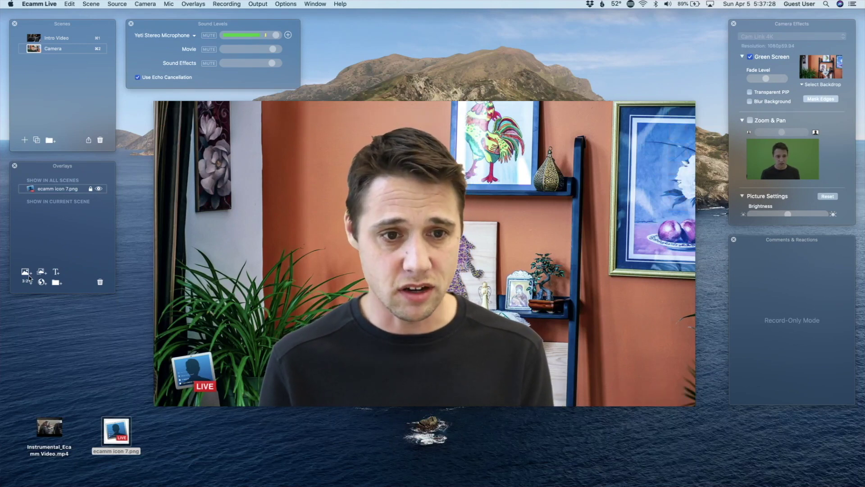
Add a text overlay with the host's full name in capitals and place it centred near the bottom of the Camera scene
left_click(56, 272)
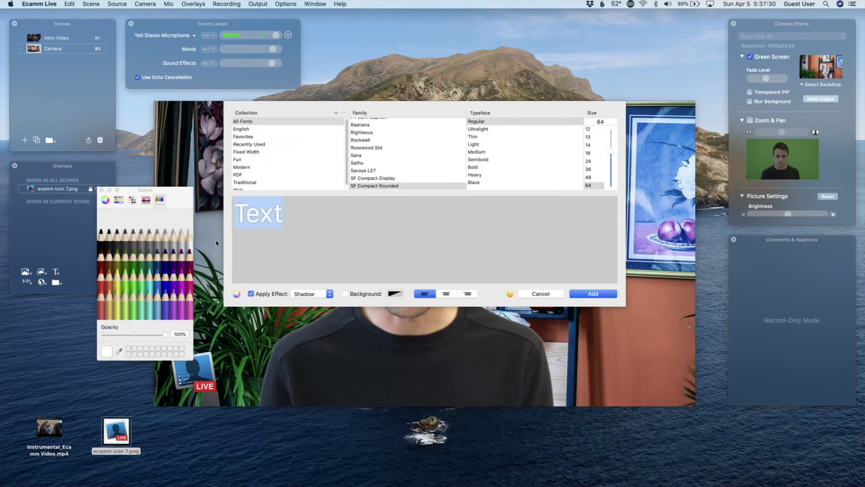
type("GLEN ASPESLAGH")
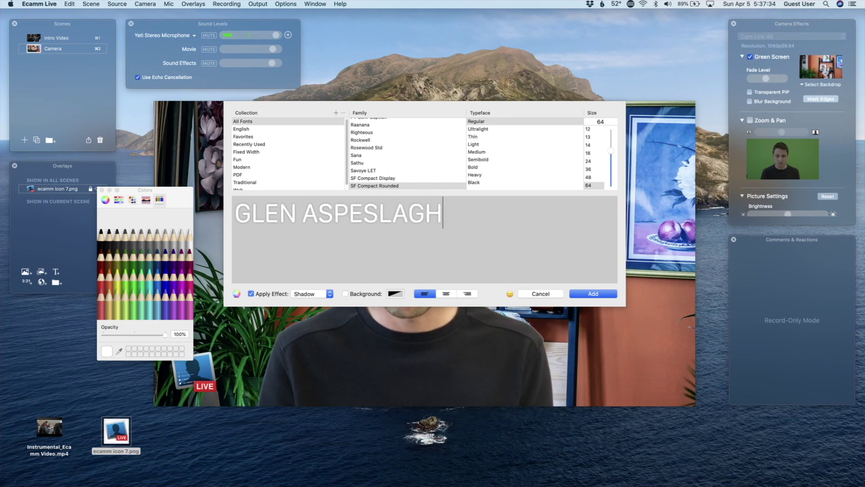
key("Return")
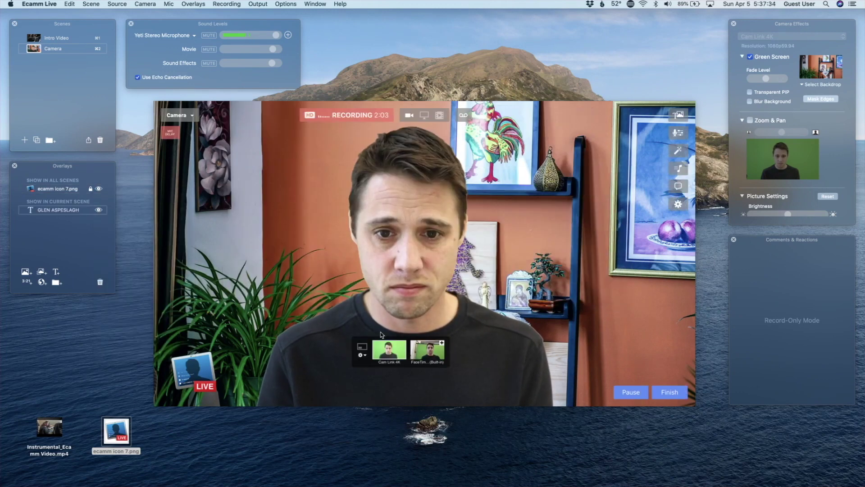
left_click_drag(433, 255, 428, 380)
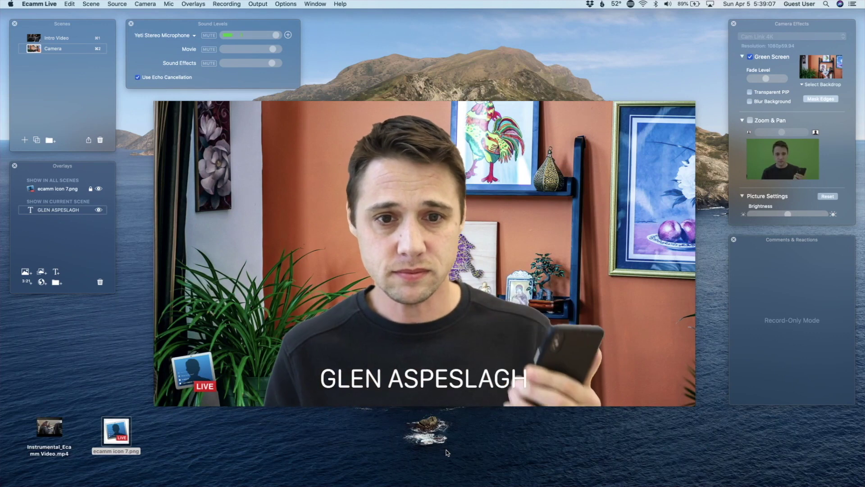
Duplicate the Camera scene and name the copy Phone Sharing
mouse_move(404, 382)
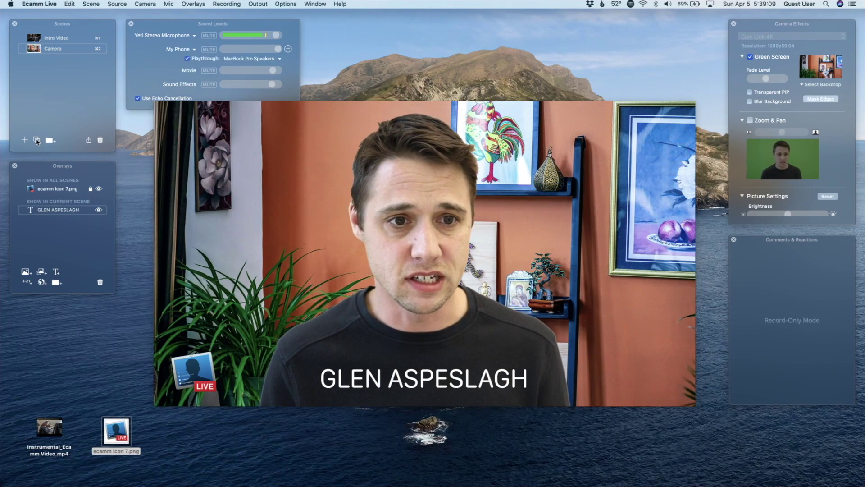
left_click(37, 141)
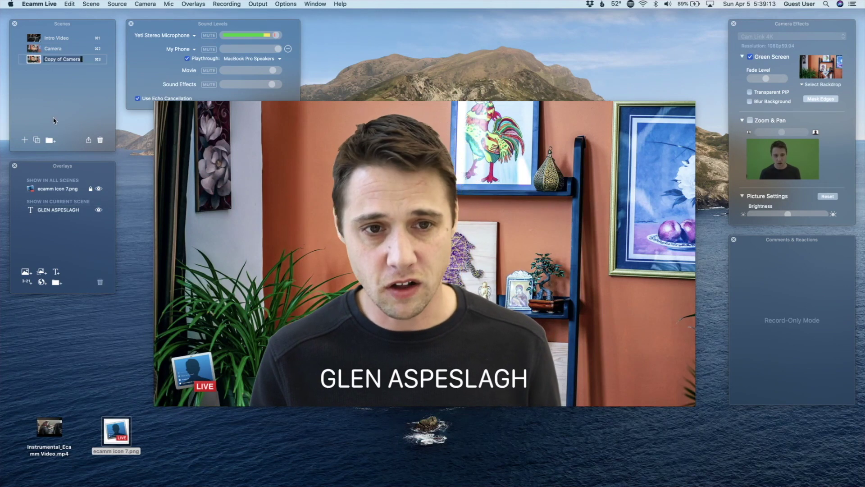
type("Phone")
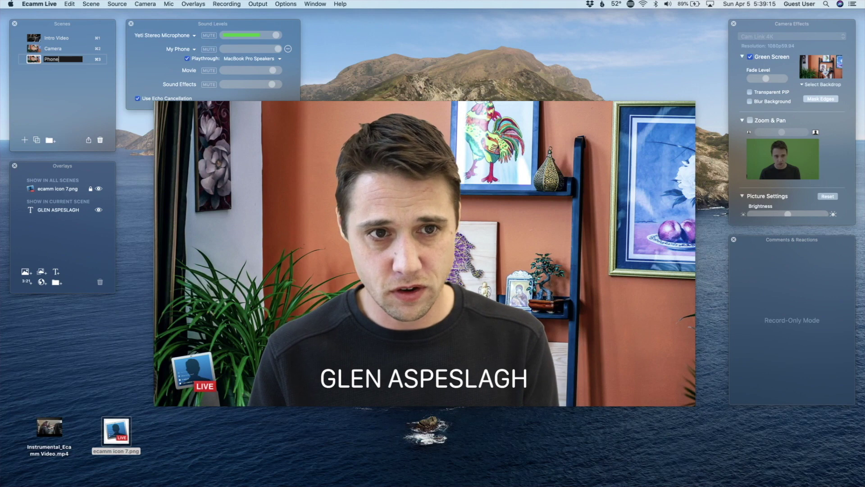
type(" Sh")
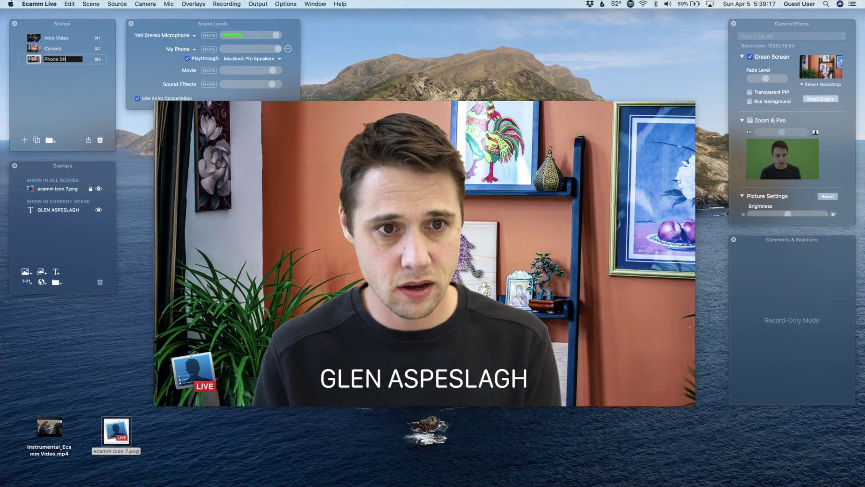
type("aring")
key("Return")
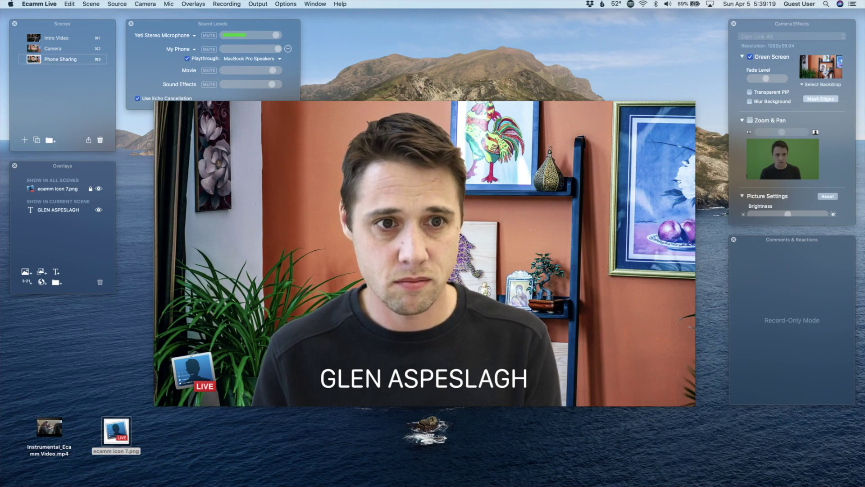
Add My Phone as a picture-in-picture in the Phone Sharing scene, enlarged to full height on the left of the video
mouse_move(382, 219)
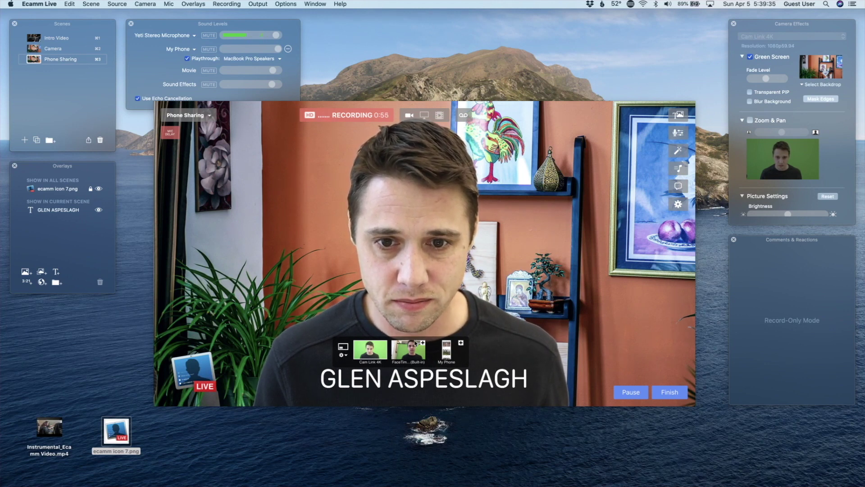
left_click(461, 344)
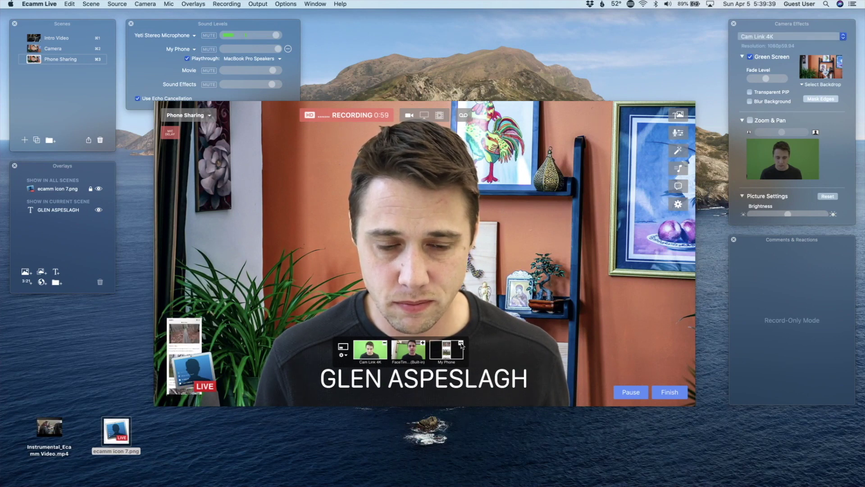
left_click_drag(185, 336, 225, 118)
left_click_drag(239, 174, 343, 412)
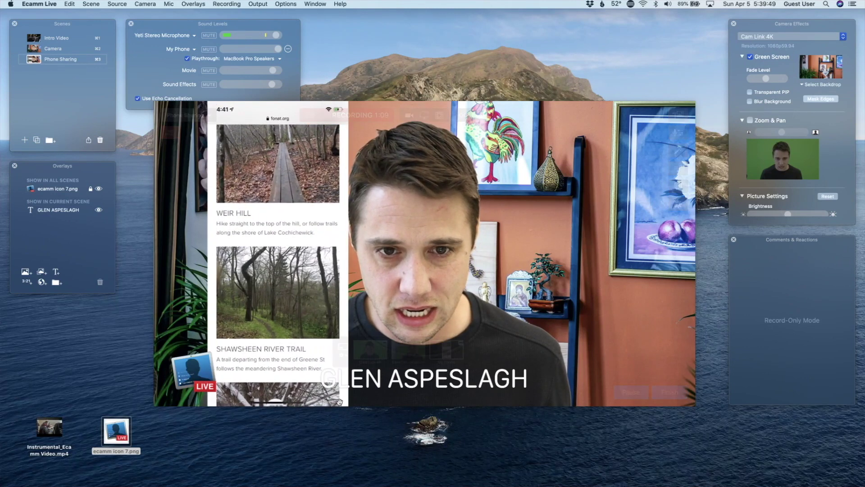
left_click_drag(284, 267, 274, 267)
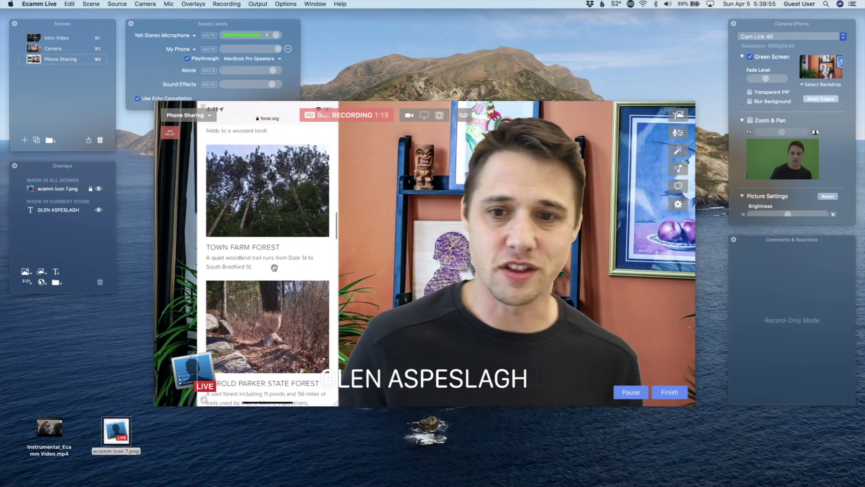
Hide the host's name text overlay in the Phone Sharing scene
mouse_move(453, 234)
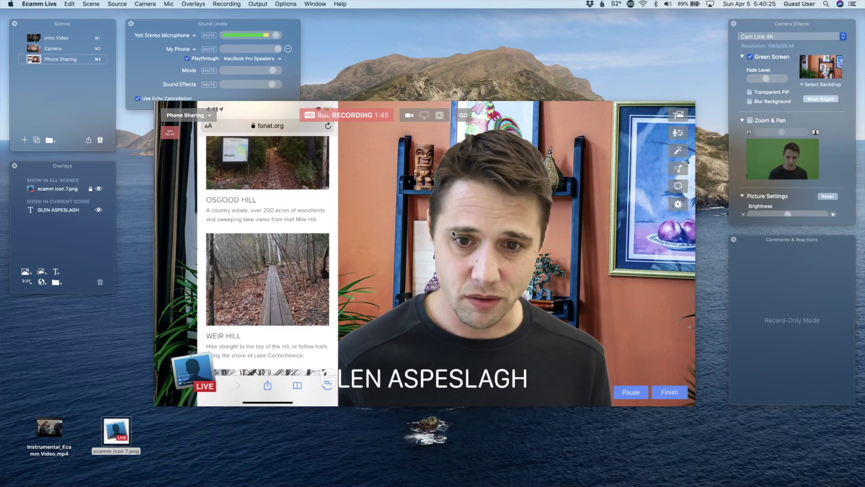
mouse_move(431, 291)
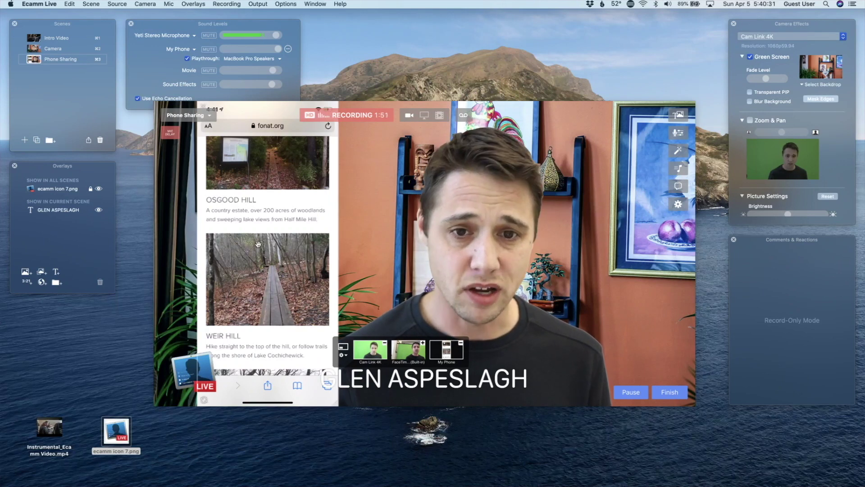
mouse_move(359, 378)
left_click_drag(392, 383, 469, 383)
left_click(391, 373)
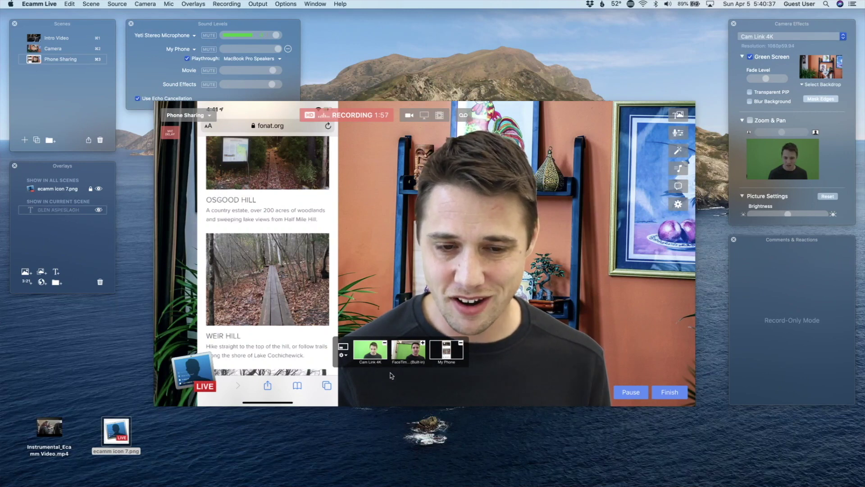
mouse_move(195, 370)
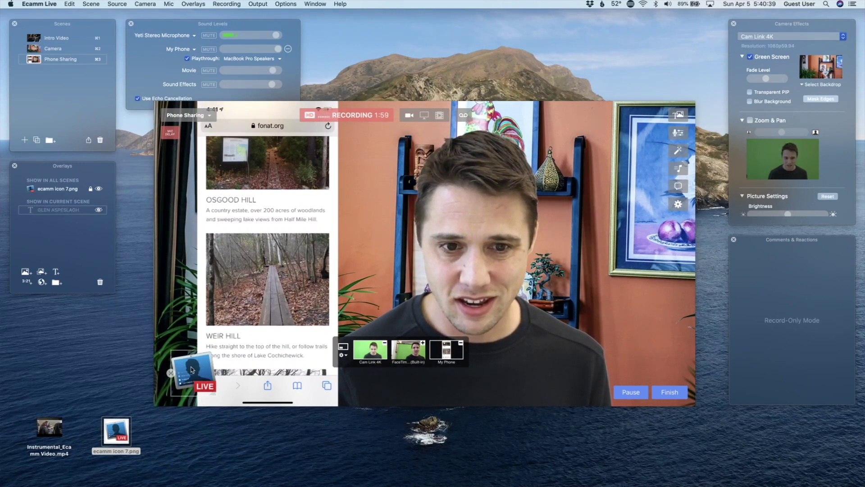
Move the phone picture-in-picture slightly right in the Phone Sharing scene and preview switching between the Camera and Phone Sharing scenes
left_click_drag(247, 223, 276, 224)
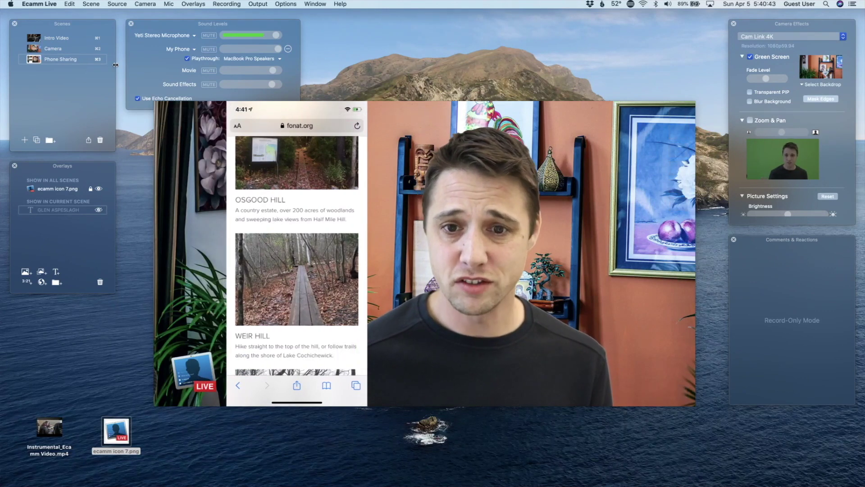
left_click(34, 49)
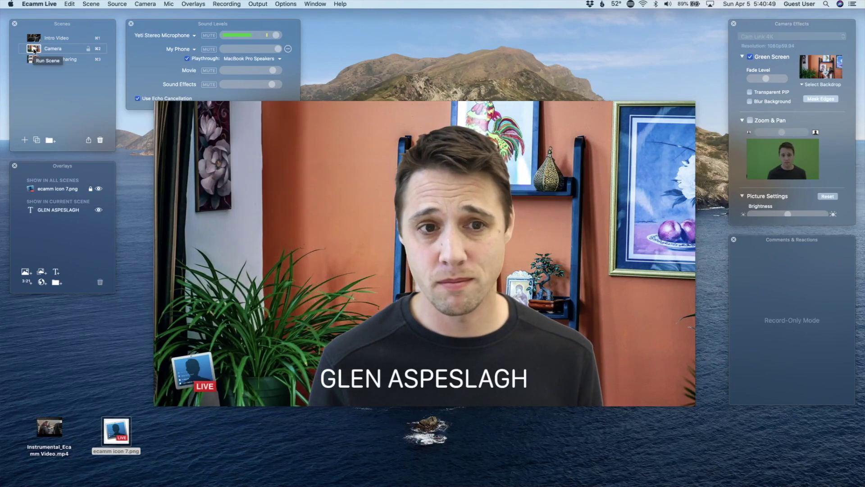
left_click(33, 60)
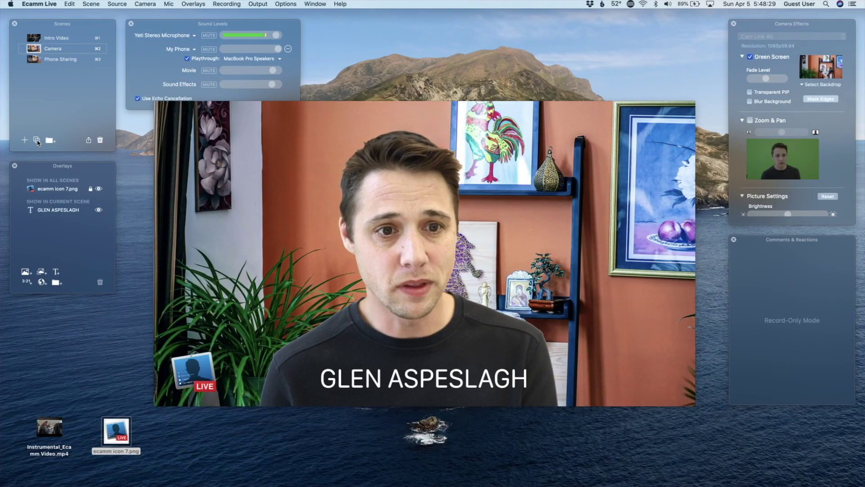
Duplicate the Camera scene, name the copy Safari, and place it below Phone Sharing in the scene order
left_click(37, 140)
type("S")
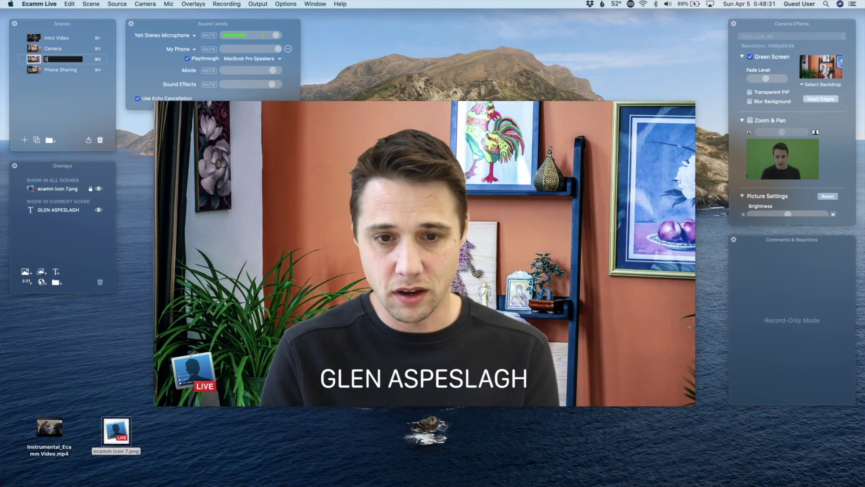
type("afari")
key("Return")
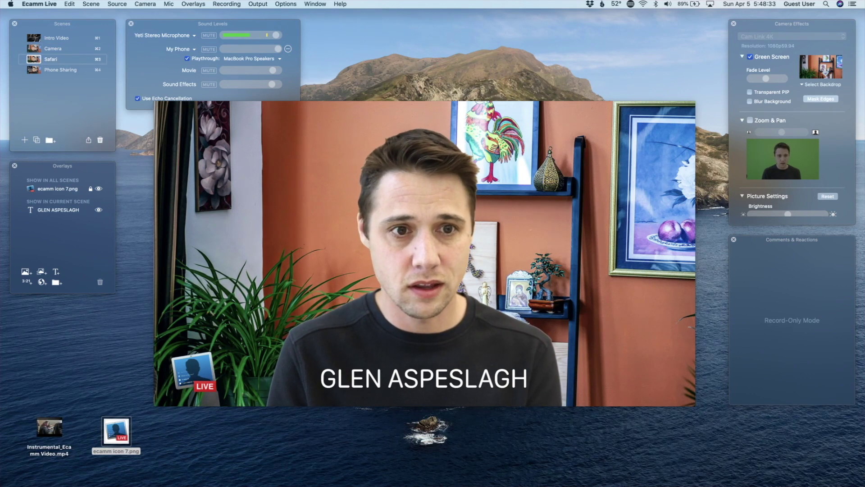
left_click_drag(76, 64, 76, 72)
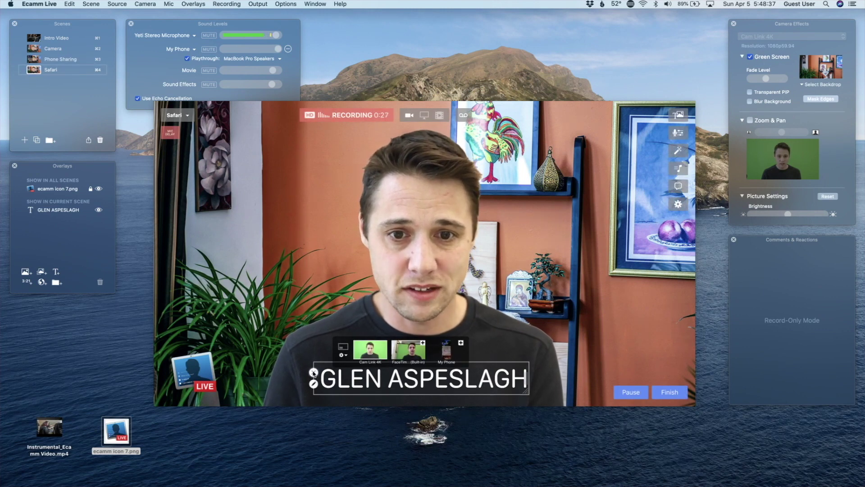
Hide the host's name overlay in the Safari scene and switch it to screen sharing that shows only Safari
left_click(314, 372)
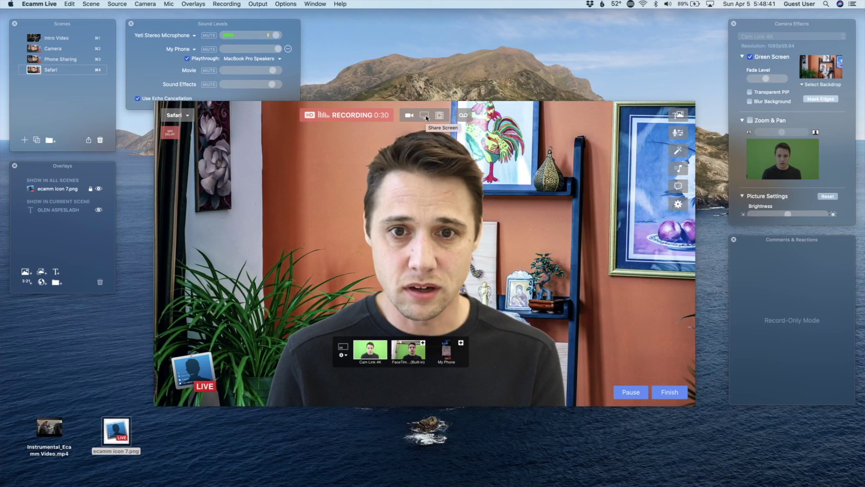
left_click(425, 115)
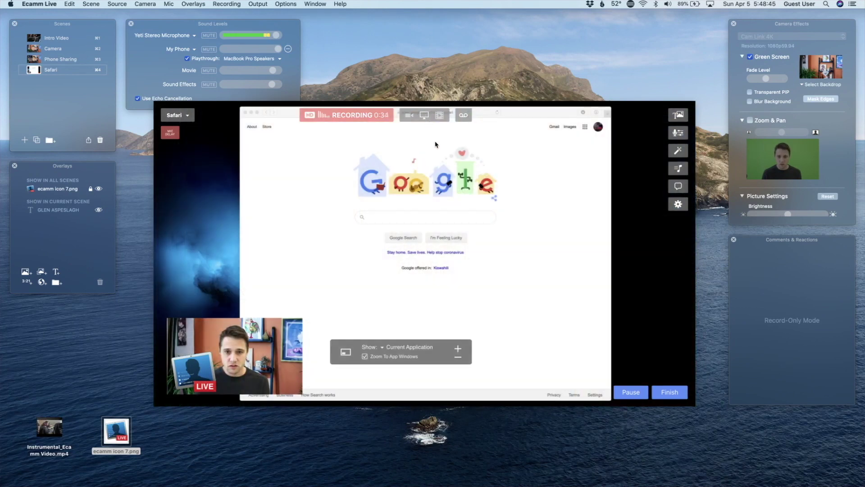
left_click(400, 347)
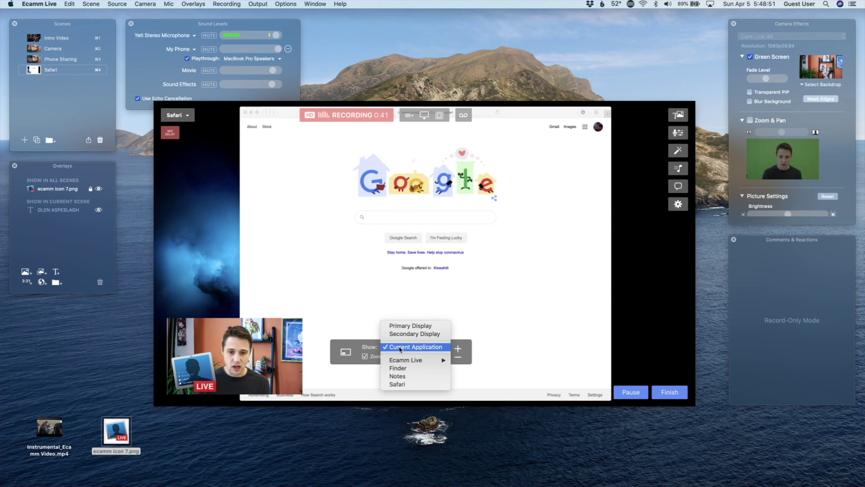
left_click(412, 385)
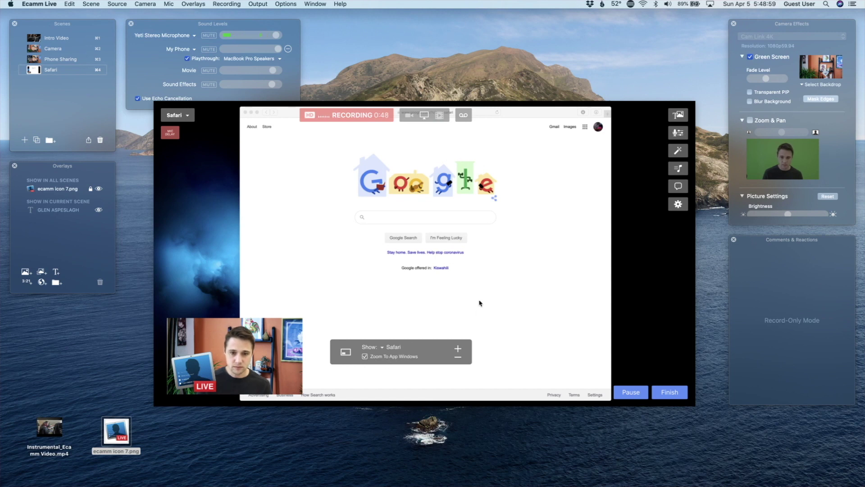
Make the camera picture-in-picture round and enlarge it over the shared Safari window
right_click(243, 369)
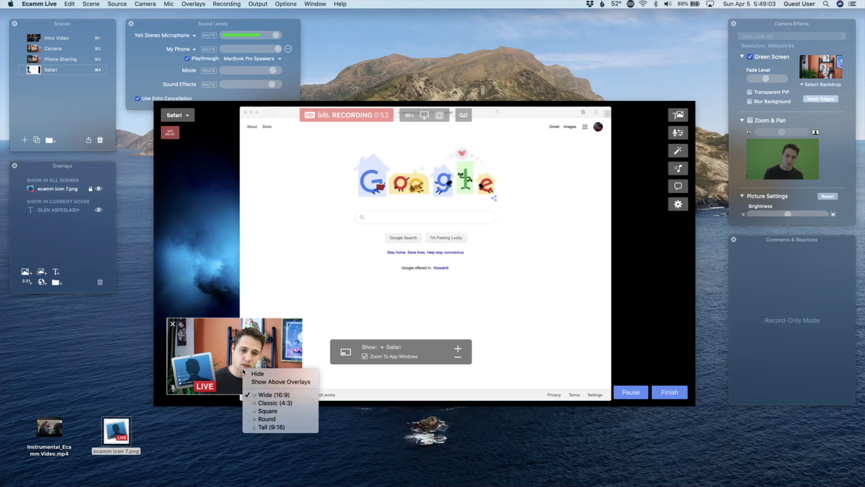
left_click(259, 420)
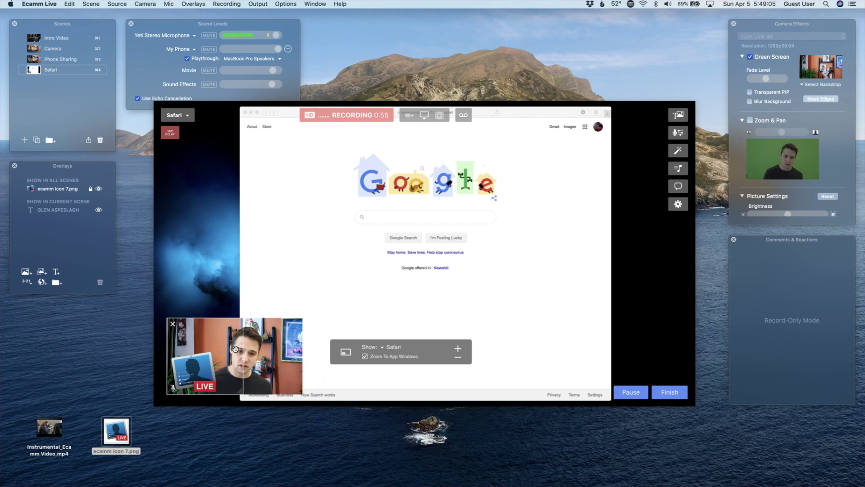
left_click_drag(233, 362, 315, 378)
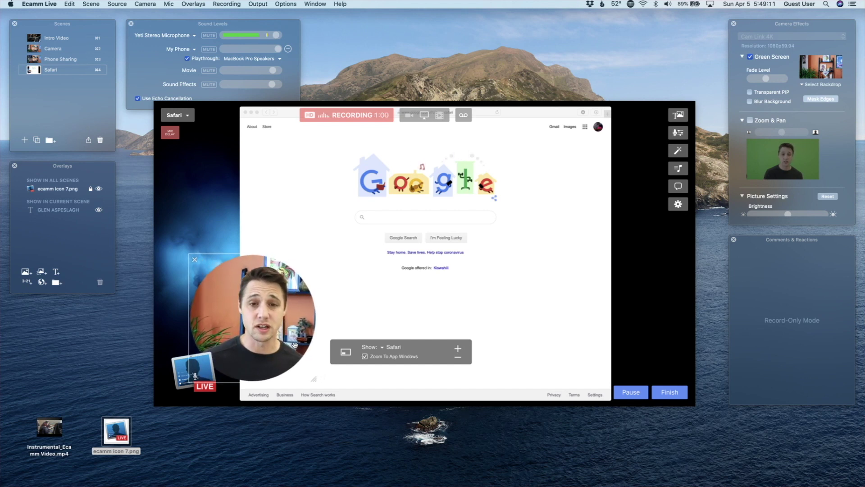
Set the camera picture-in-picture to Wide (16:9) near the video's bottom edge and enable Transparent PIP
right_click(269, 332)
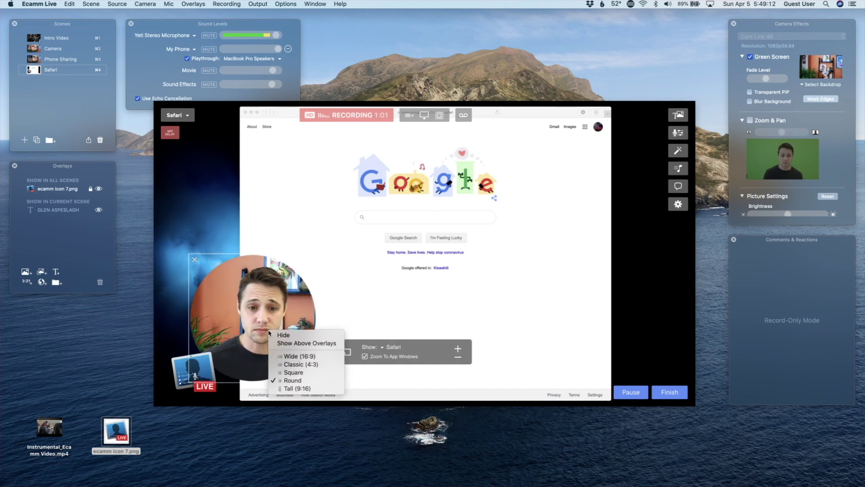
left_click(280, 356)
left_click_drag(298, 334, 288, 362)
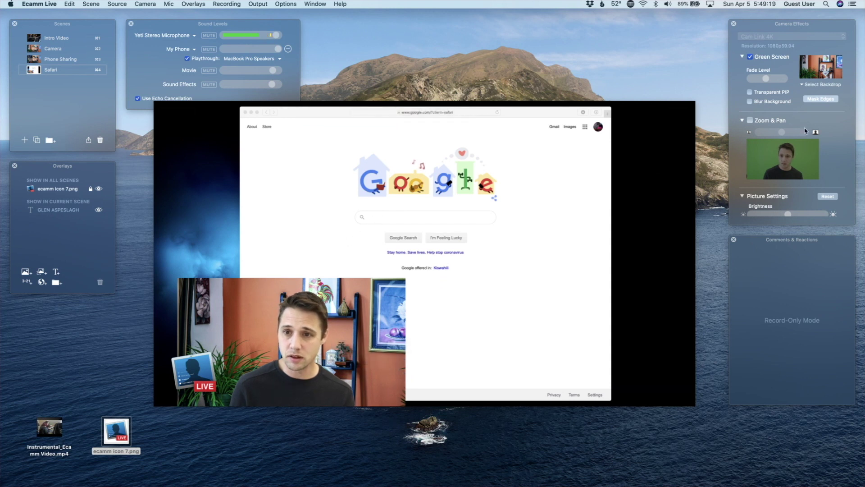
left_click(750, 93)
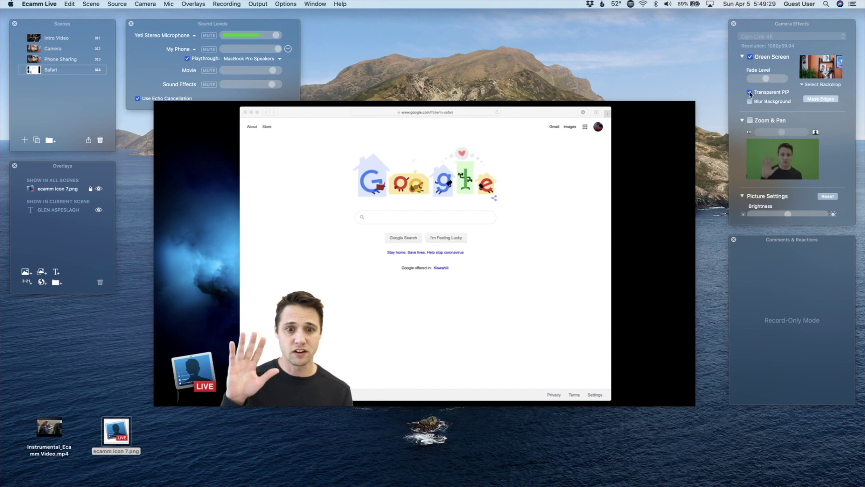
Enlarge the transparent camera picture-in-picture to about two-thirds of the video height and change its shape to Square
mouse_move(295, 325)
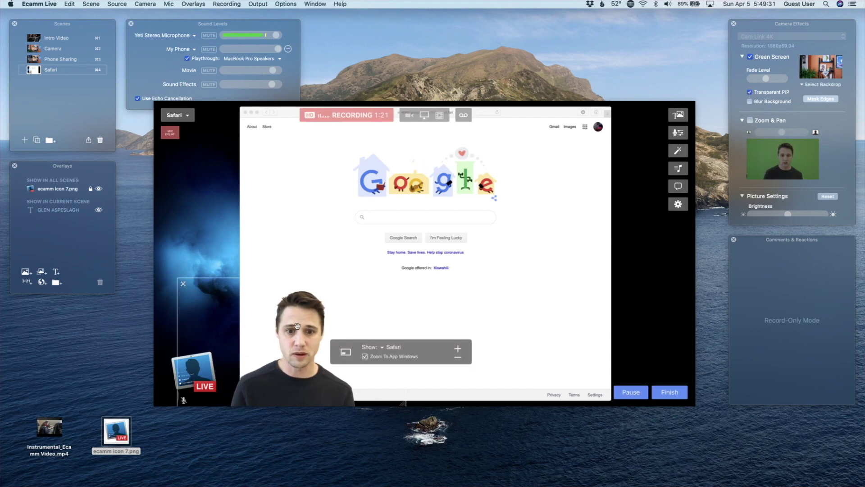
left_click_drag(301, 332, 278, 259)
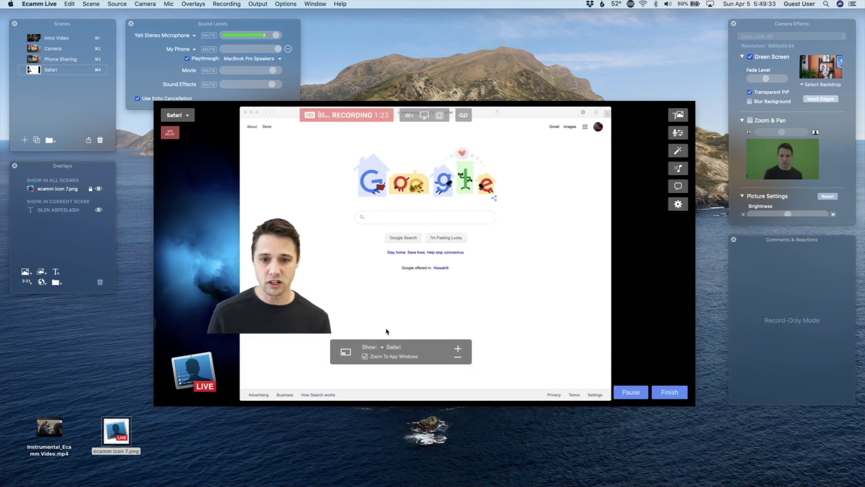
left_click_drag(378, 330, 475, 406)
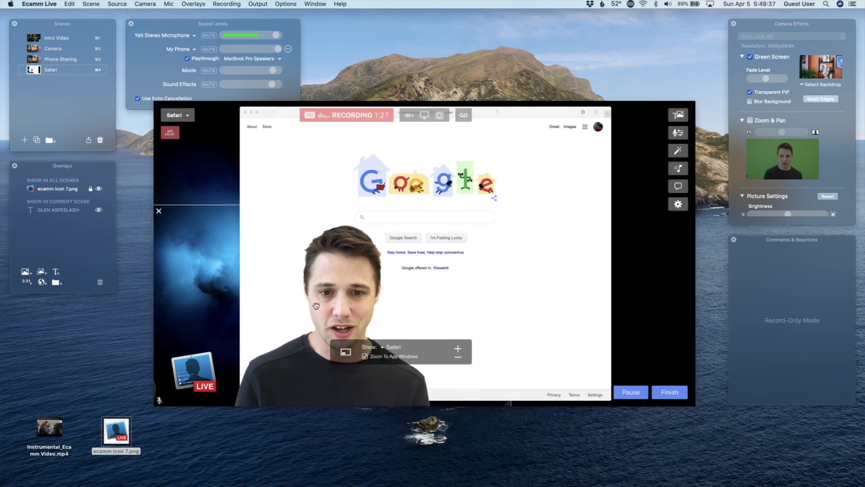
right_click(338, 308)
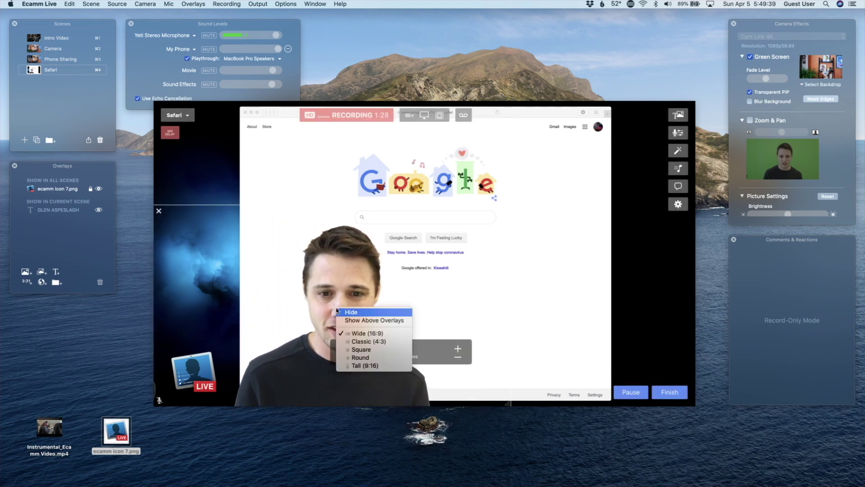
left_click(348, 350)
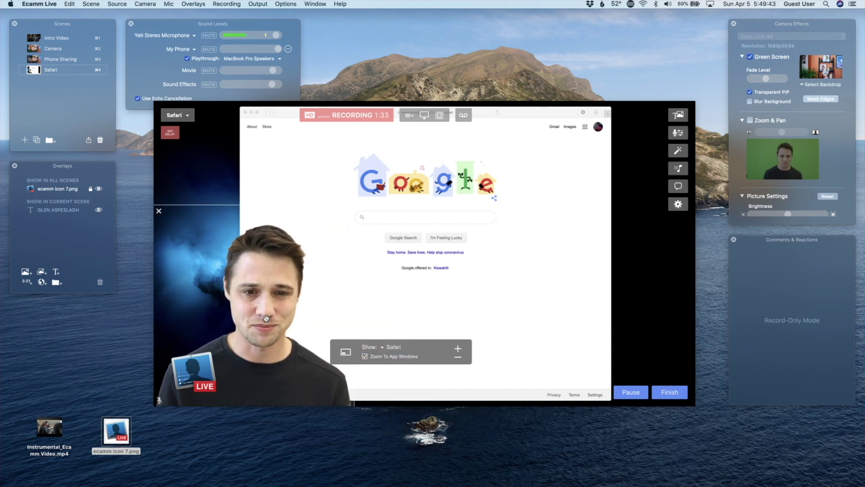
Preview the transitions between the Camera and Safari scenes, ending on the Camera scene
mouse_move(521, 353)
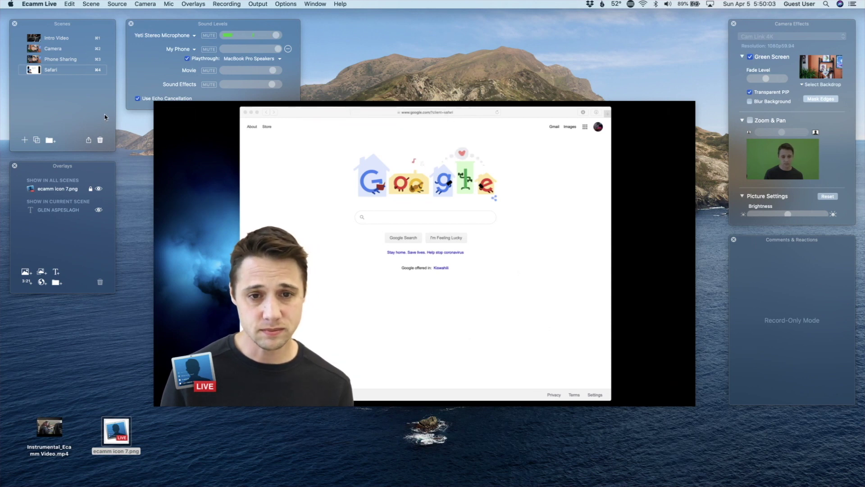
mouse_move(290, 128)
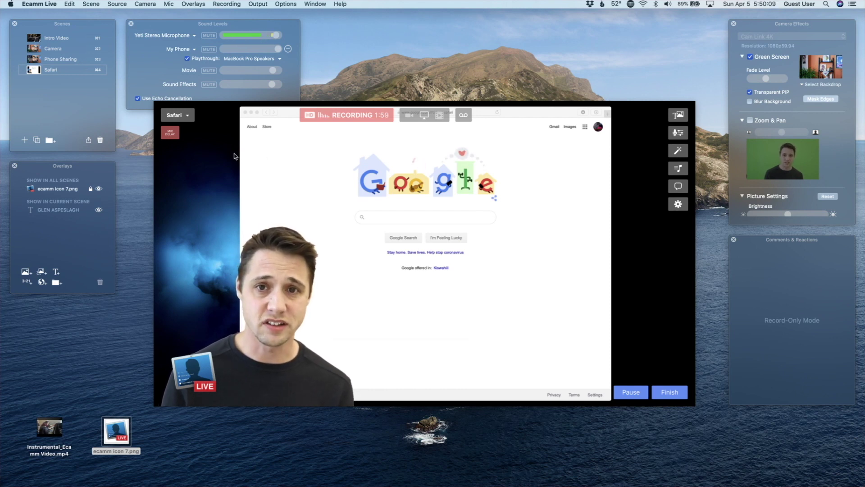
left_click(33, 50)
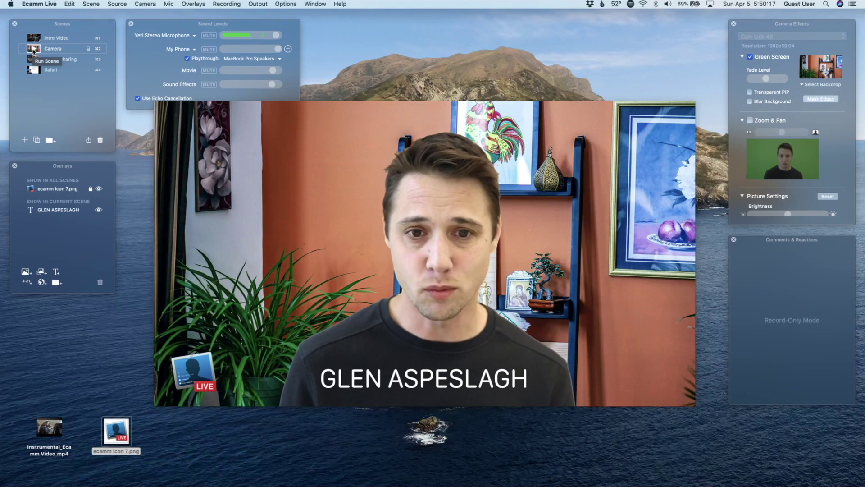
left_click(33, 71)
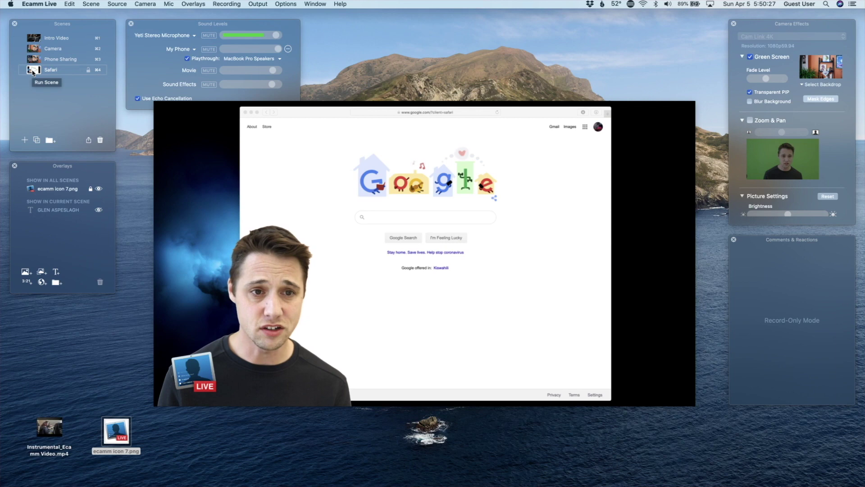
left_click(32, 47)
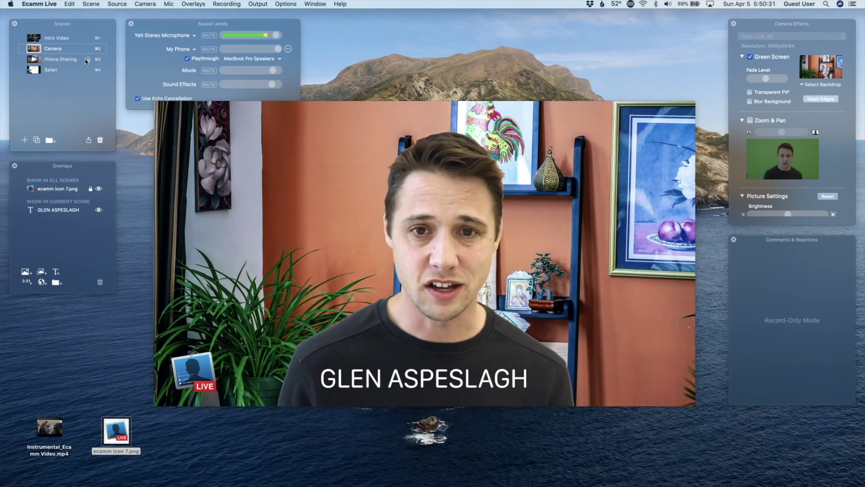